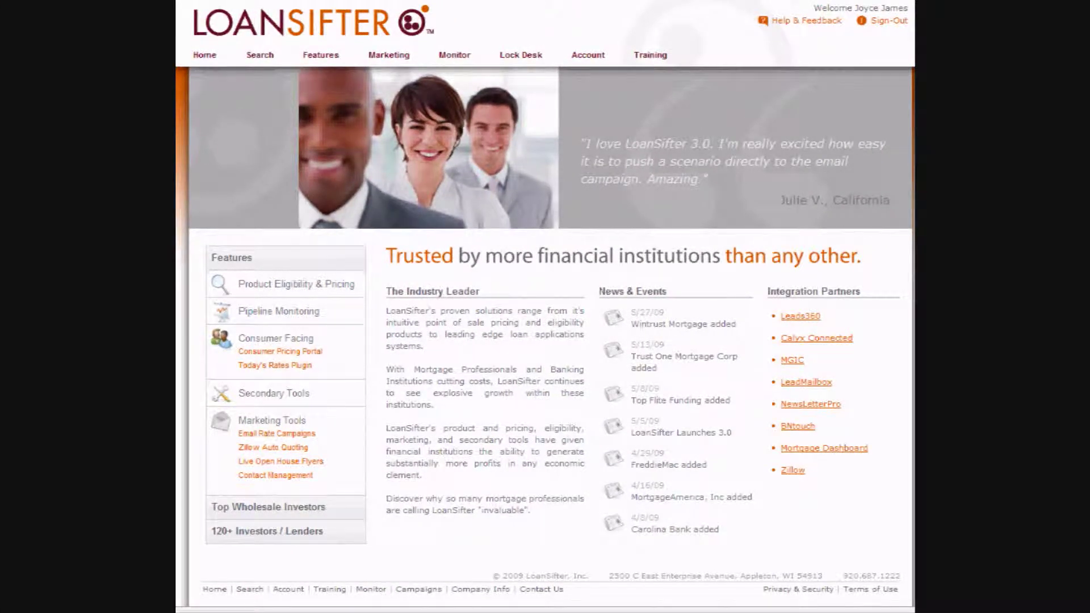
Show the Marketing menu's tools, such as Contacts and Email Campaigns, from the home page.
mouse_move(407, 63)
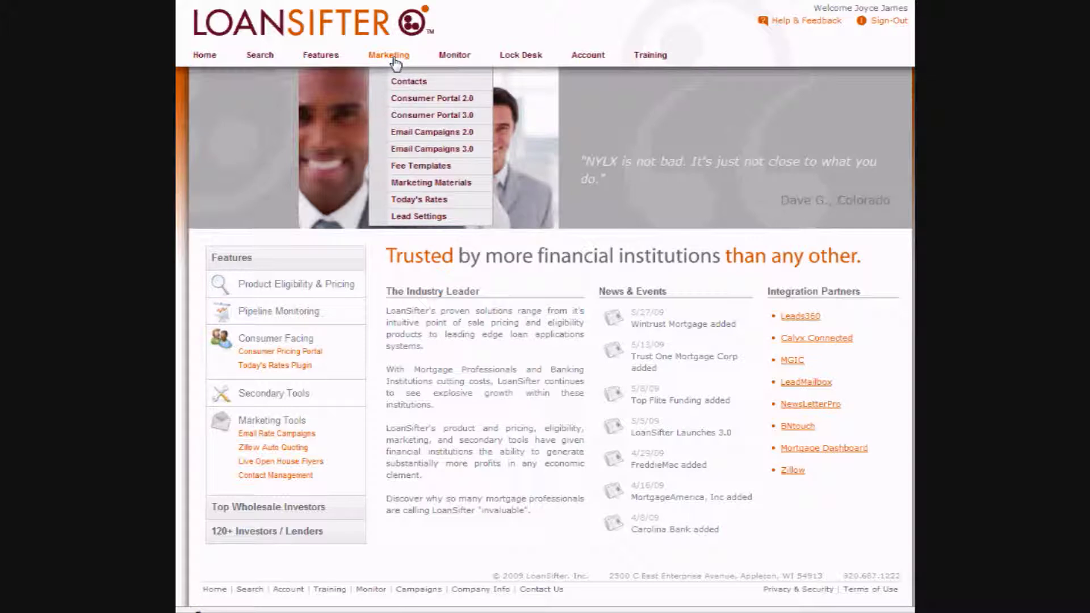
Go to Fee Templates and bring up the saved 'General Fees - Refi' template.
left_click(386, 169)
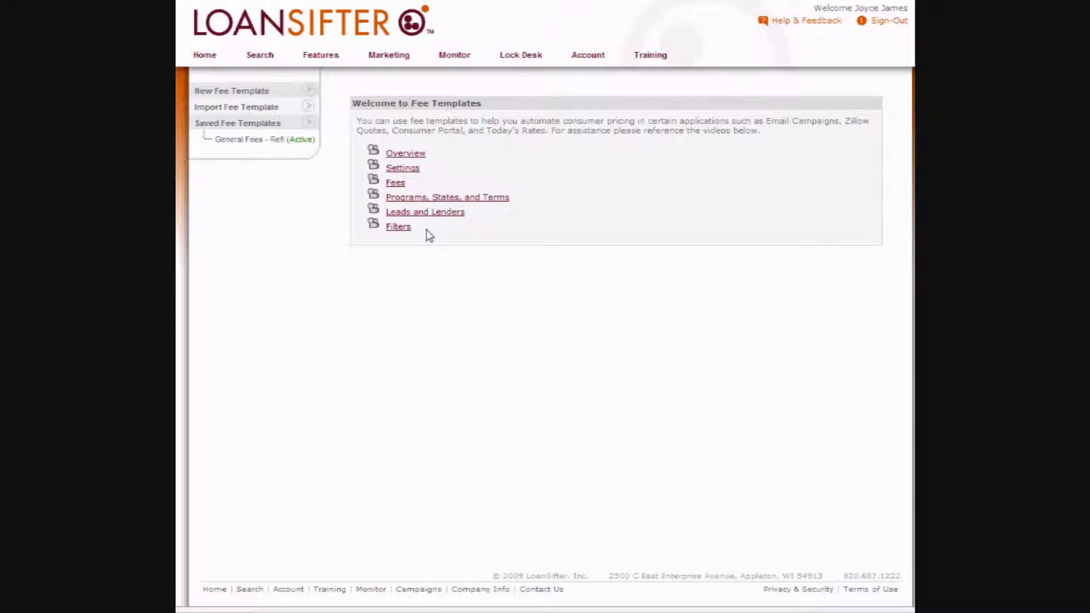
left_click(254, 143)
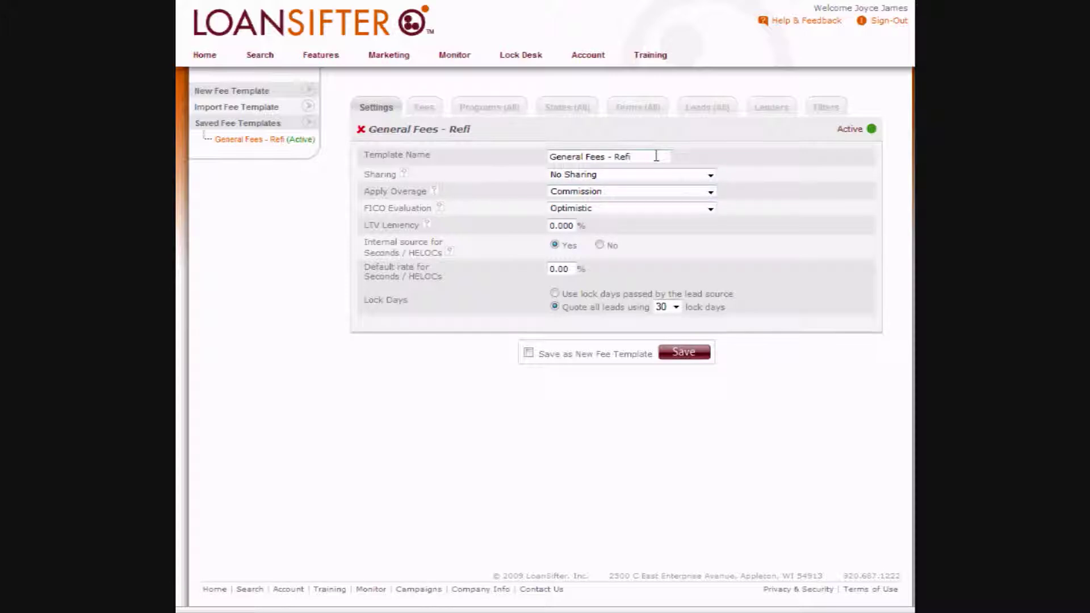
left_click_drag(655, 156, 556, 154)
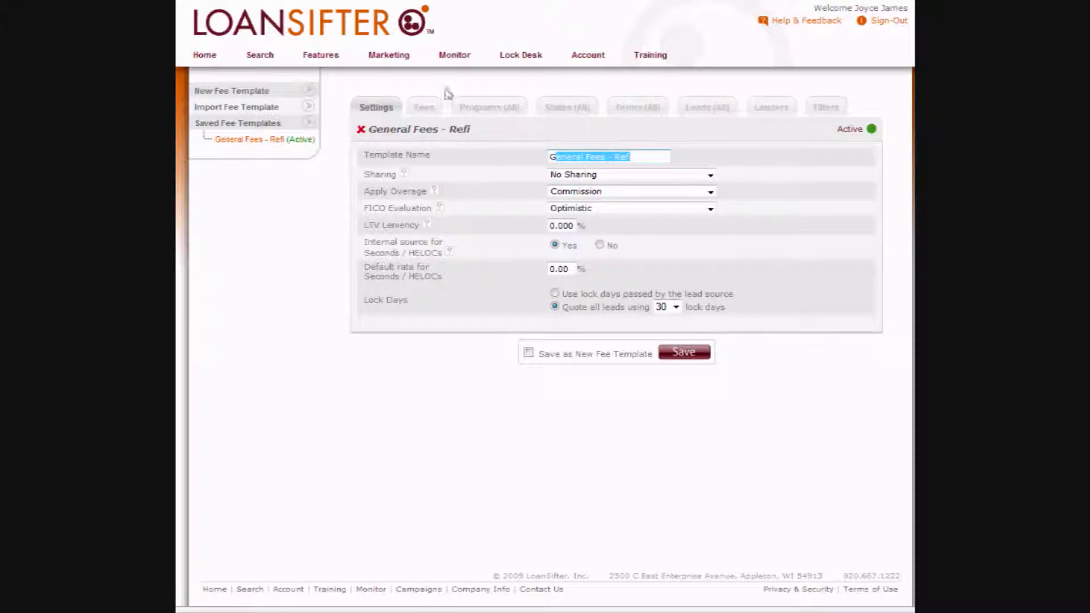
Review the Fees tab's broker fees (395.00 origination, 300.00 appraisal), default lender fees and their help.
left_click(425, 108)
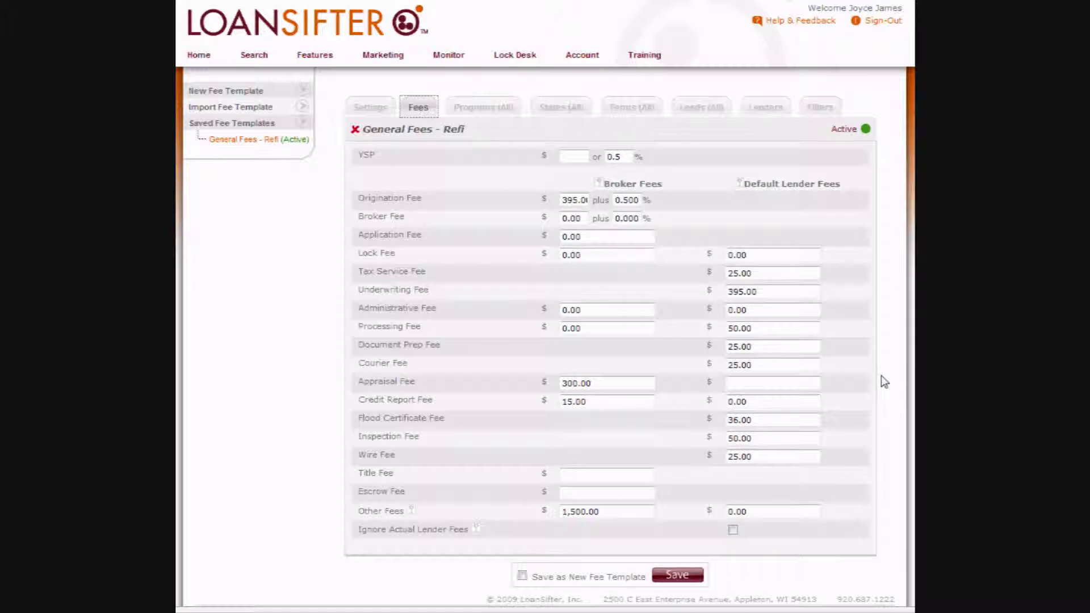
left_click_drag(664, 185, 603, 186)
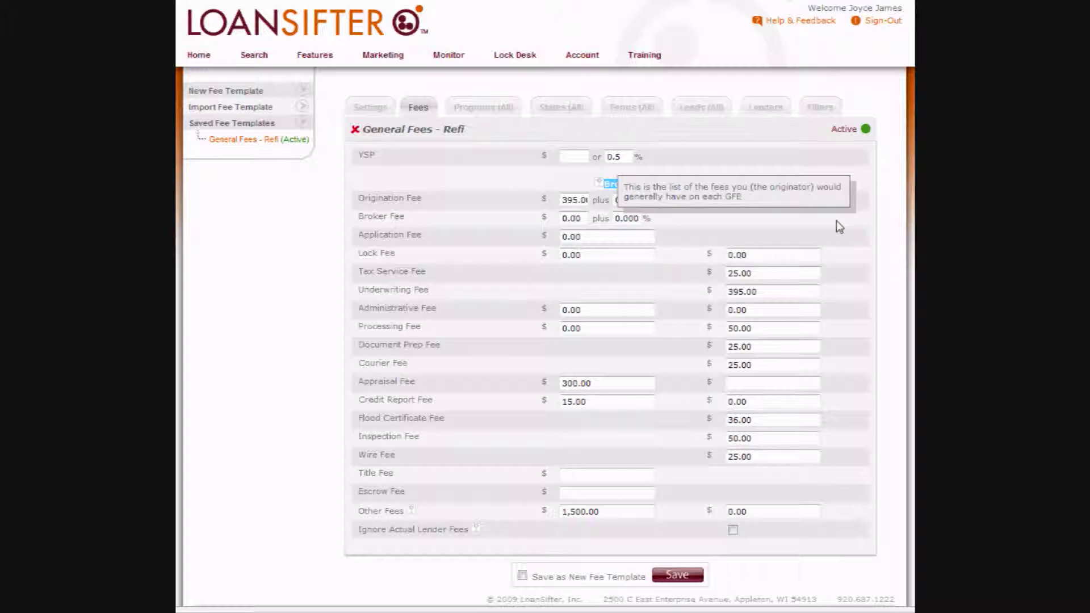
left_click(727, 162)
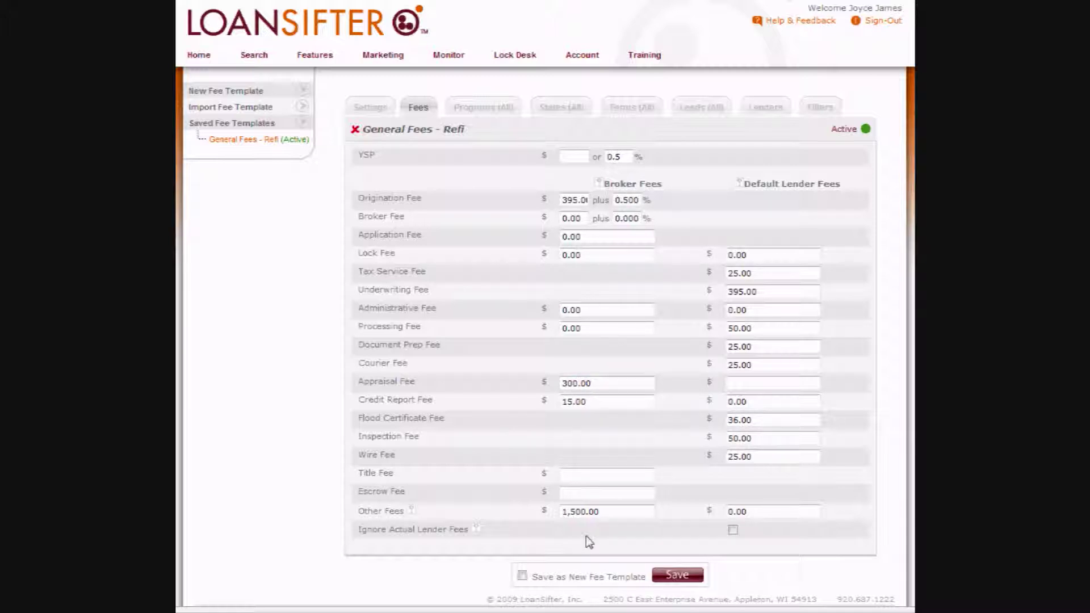
mouse_move(754, 184)
mouse_move(394, 60)
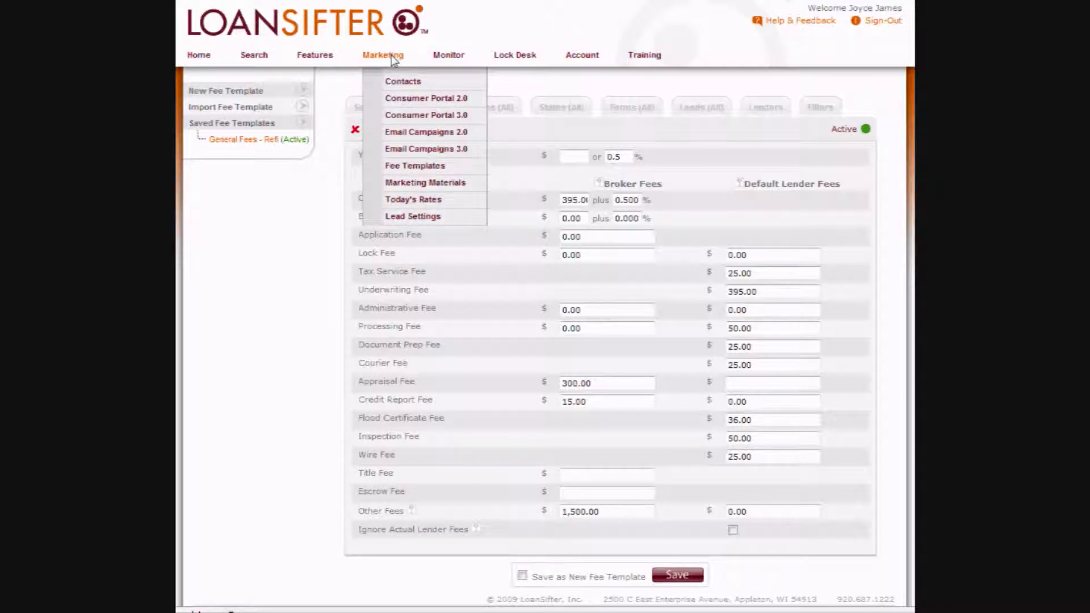
Go to Marketing Materials and bring up the Manage Profile settings.
left_click(382, 184)
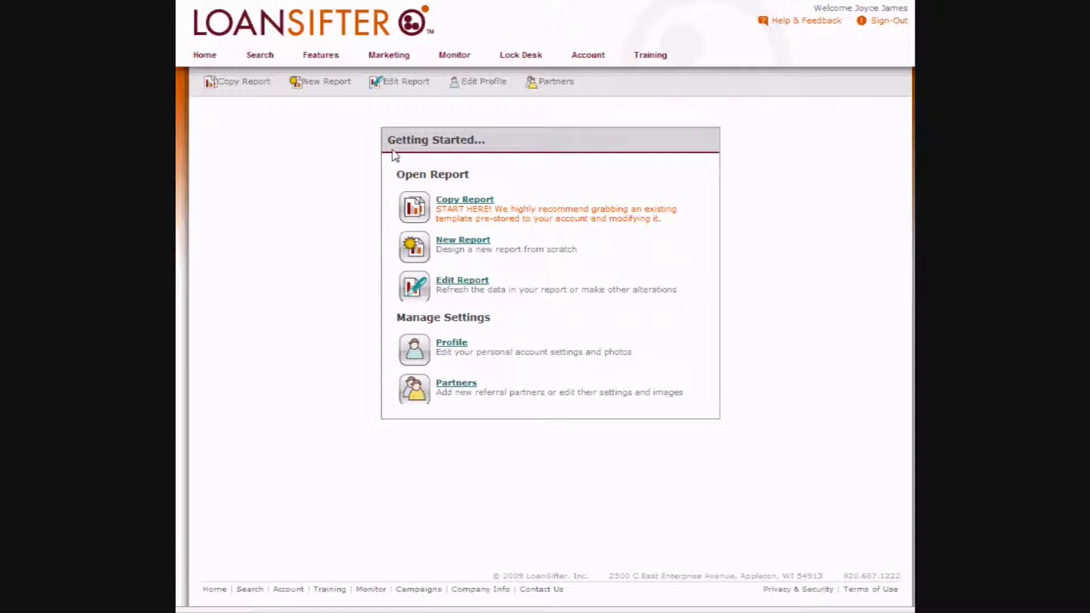
mouse_move(394, 57)
left_click(453, 343)
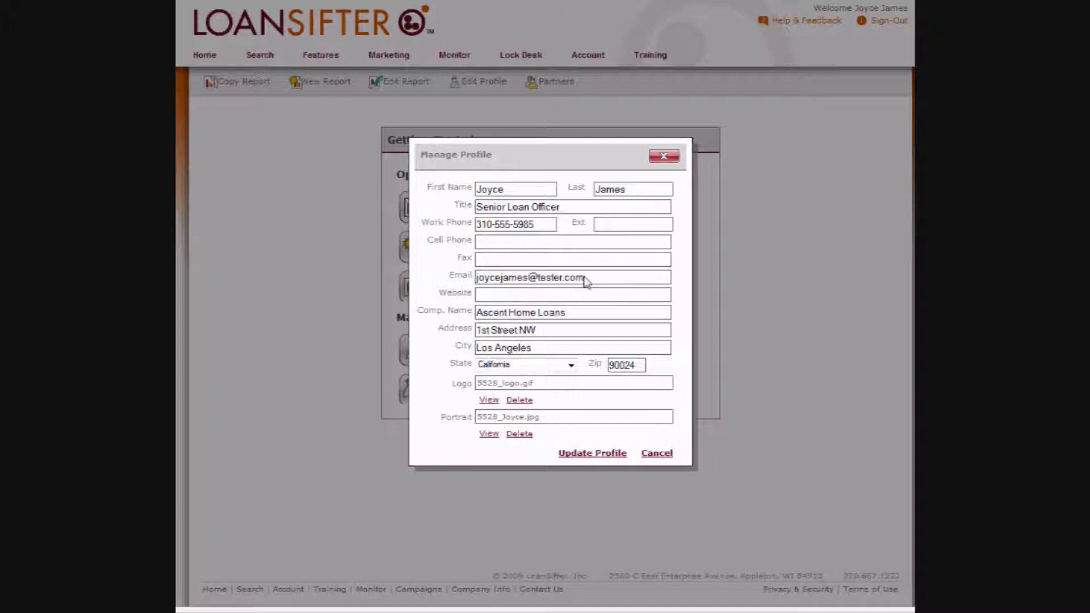
Highlight the profile's e-mail address field in Manage Profile.
left_click_drag(586, 280, 485, 286)
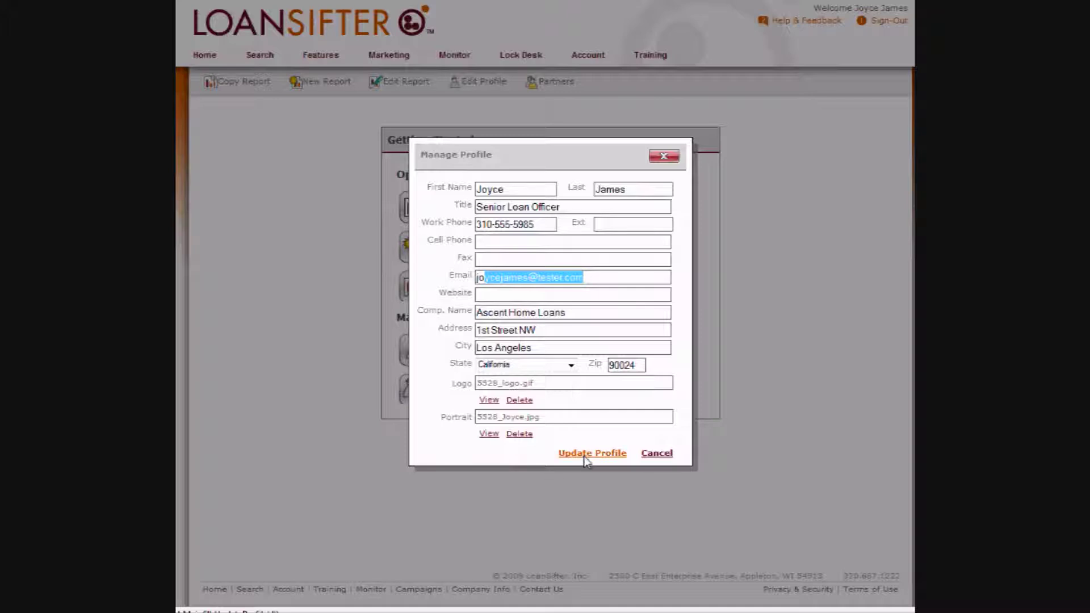
Close the profile without saving and select Prudential Realty in Manage Partners.
left_click(657, 453)
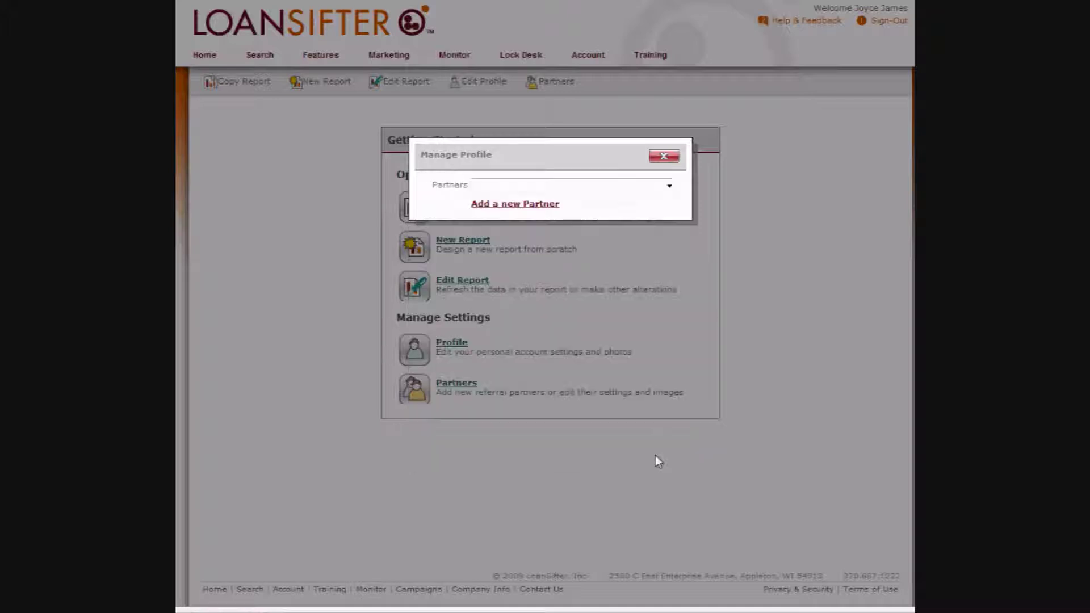
left_click(668, 159)
left_click(455, 383)
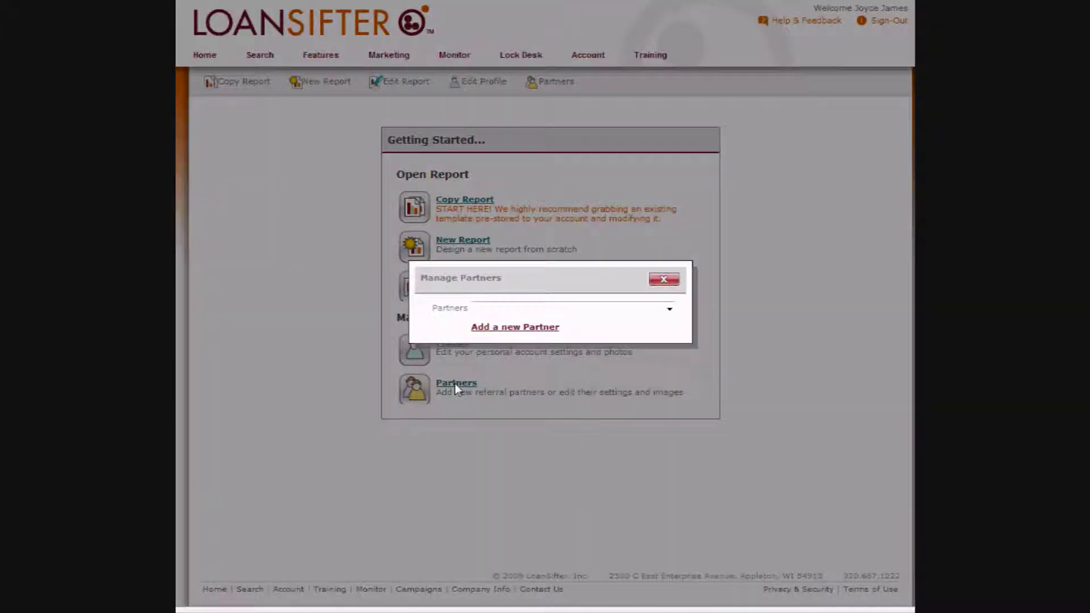
left_click(669, 308)
left_click(517, 330)
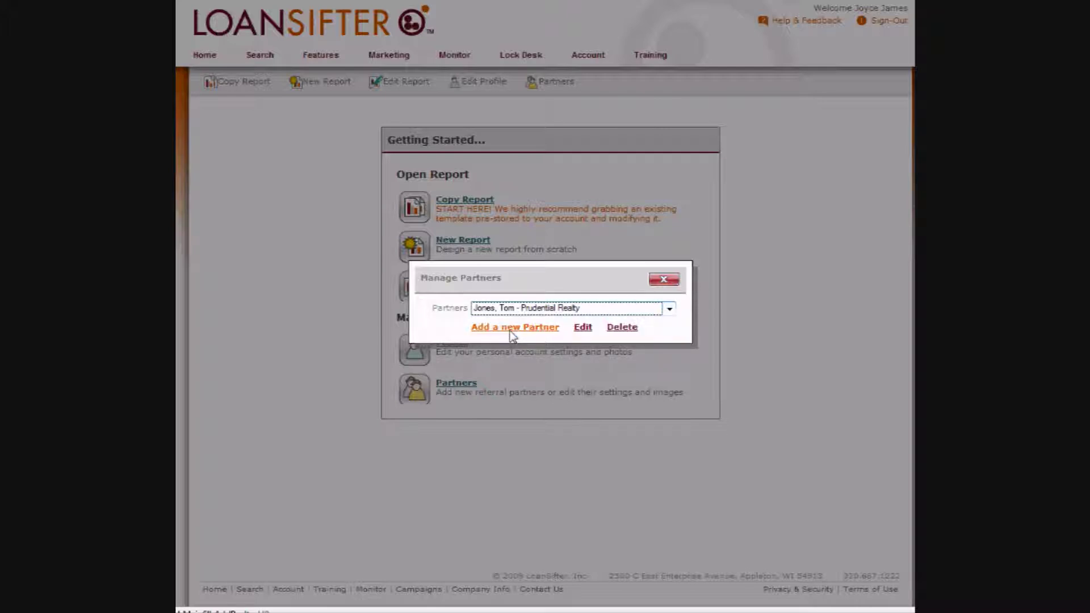
Review the Prudential Realty partner's details and comments, then discard the edits.
left_click(583, 330)
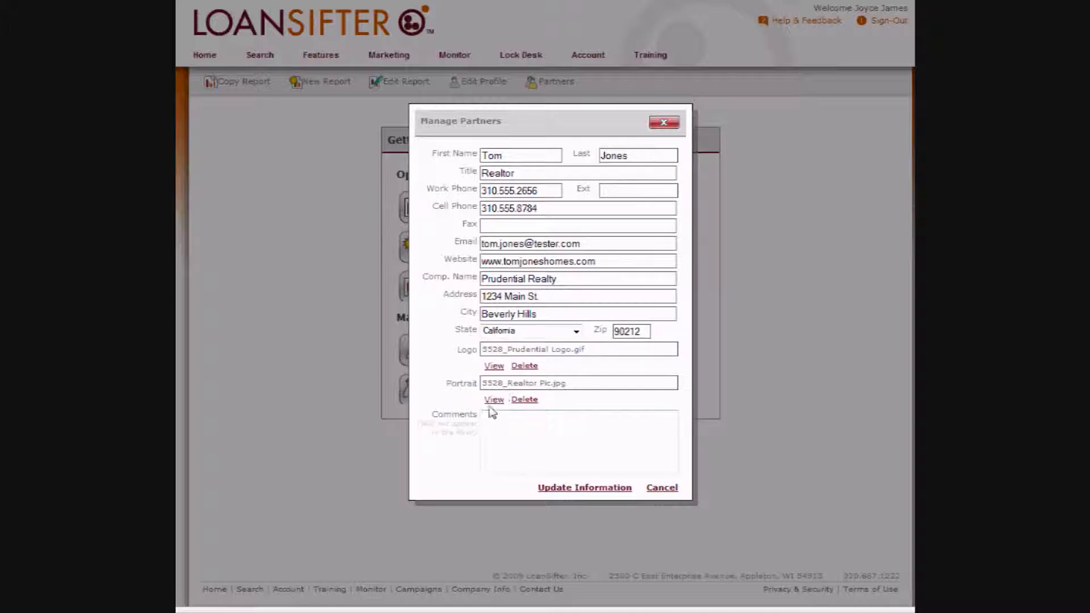
left_click(484, 426)
left_click_drag(417, 424, 476, 435)
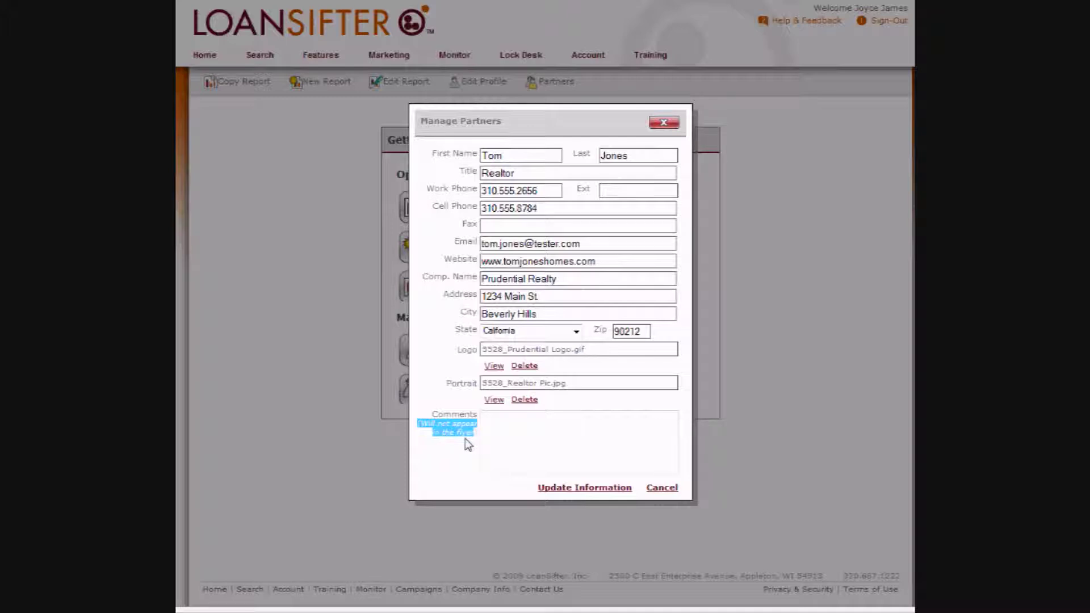
left_click(659, 487)
Copy the Strathmore Dr. report ($745,500.00) into a new editable flyer.
left_click(664, 123)
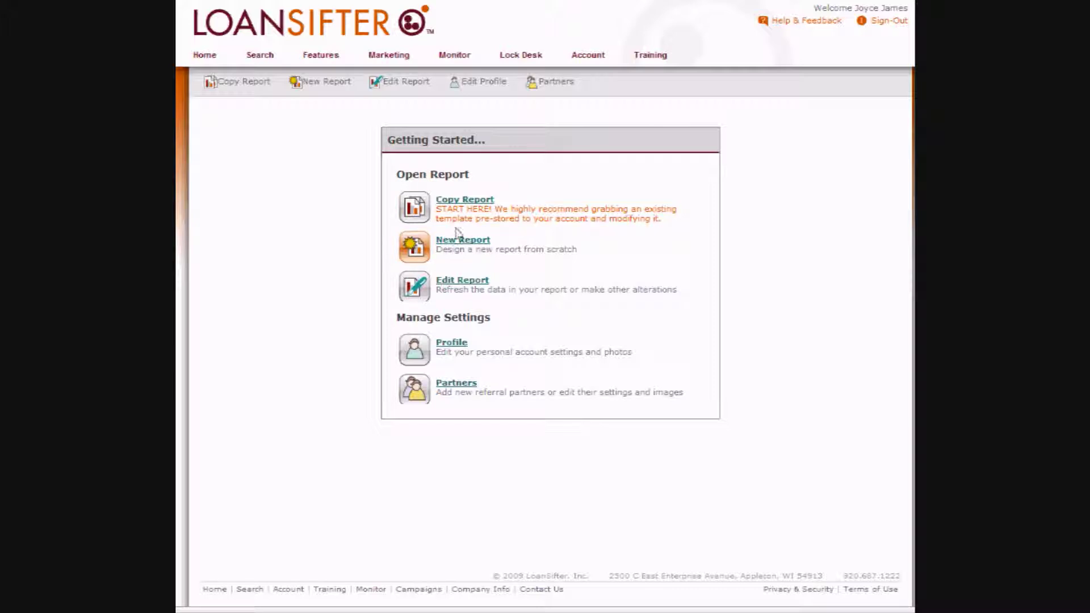
left_click(459, 201)
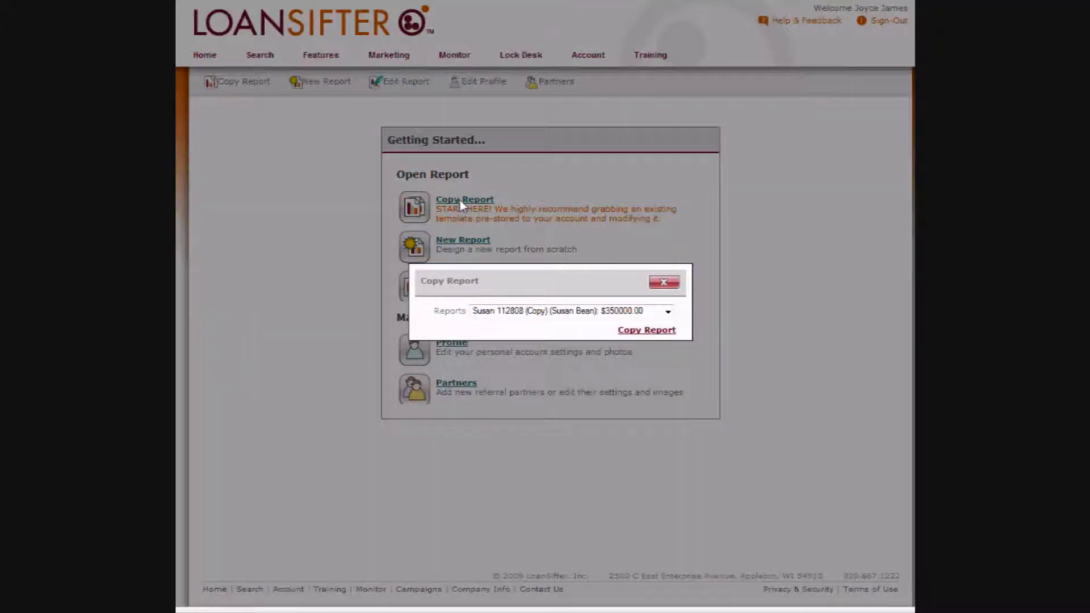
left_click(668, 312)
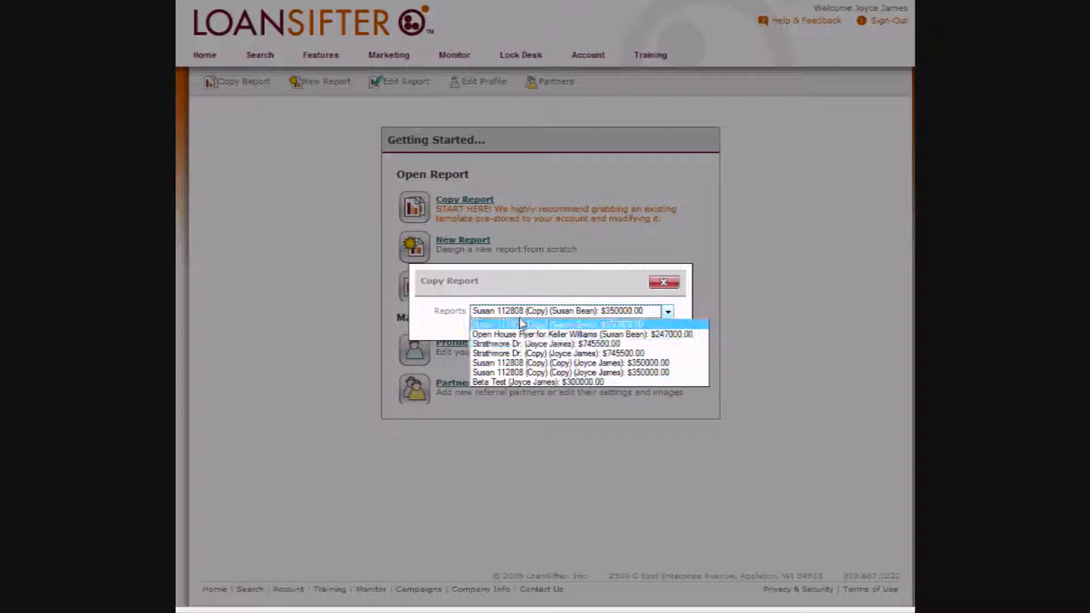
left_click(673, 343)
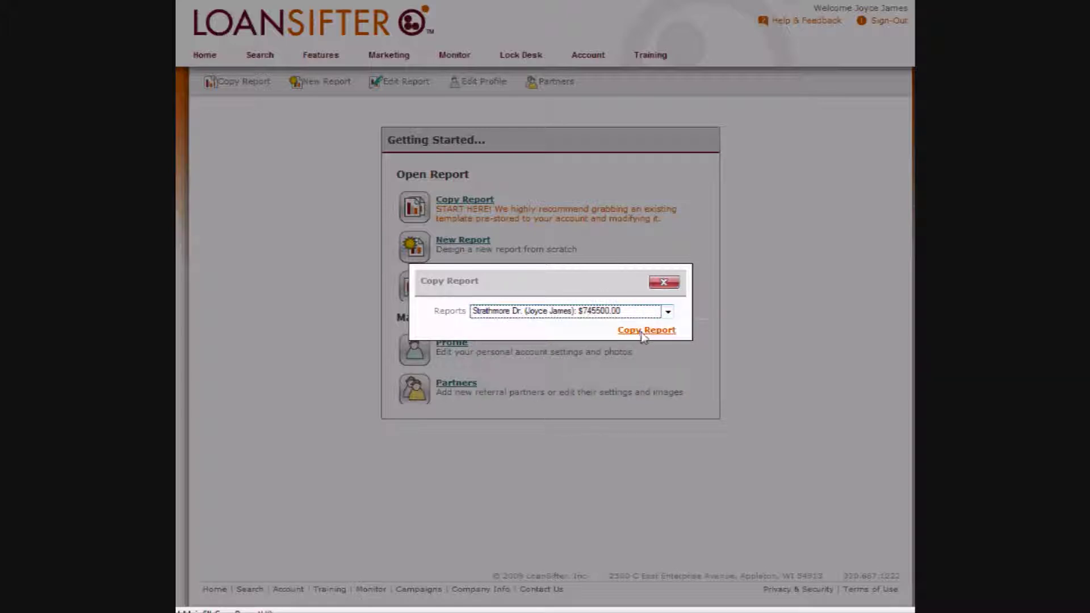
left_click(643, 334)
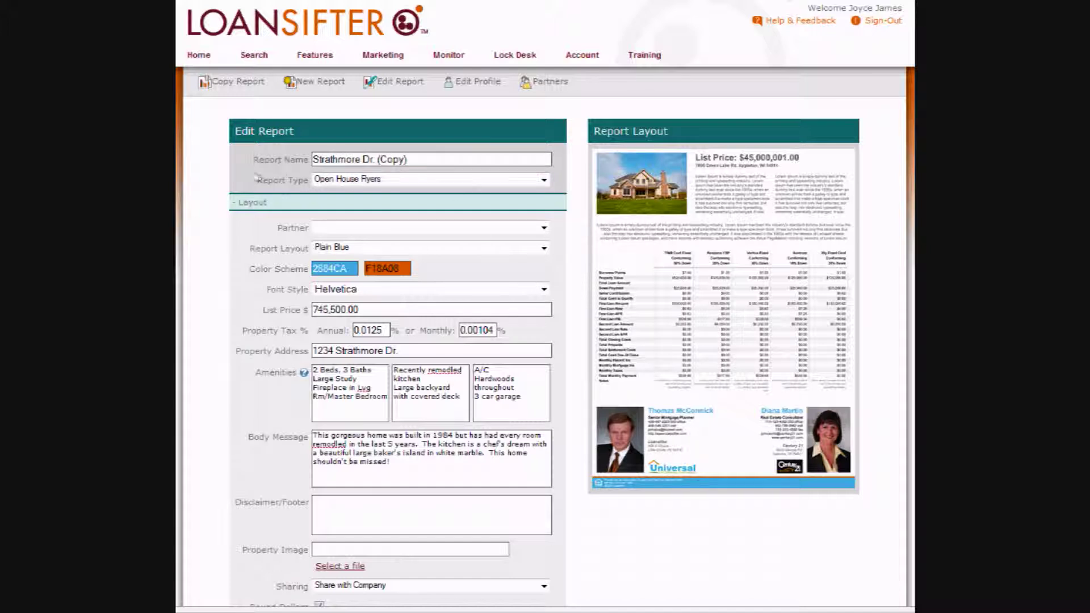
Rename the copied report to 'Elm Dr.' and set Prudential Realty as its partner.
left_click_drag(433, 161, 281, 159)
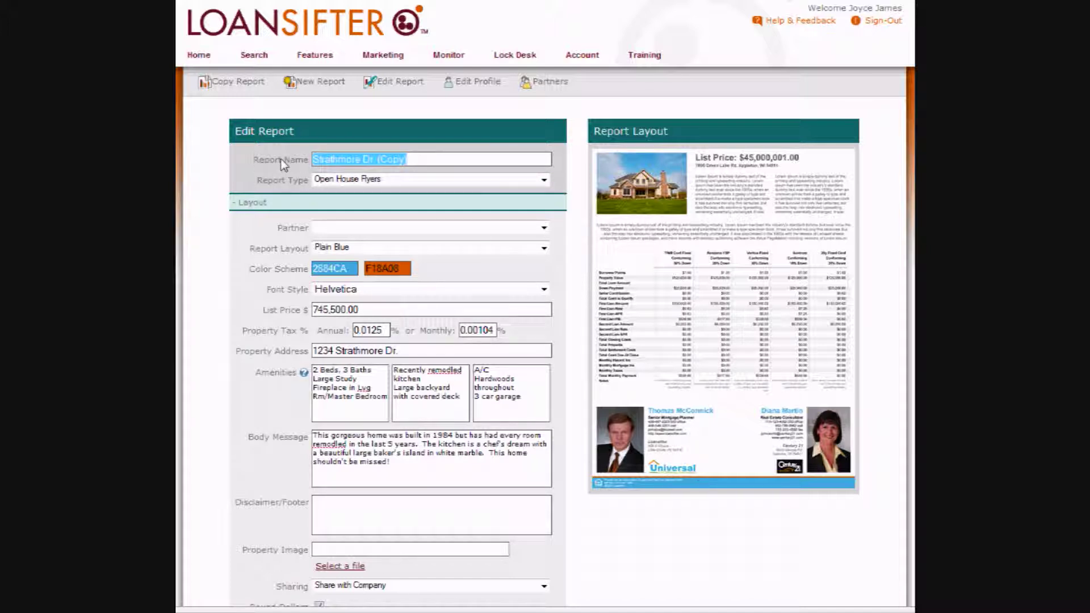
type("Elm Dr.")
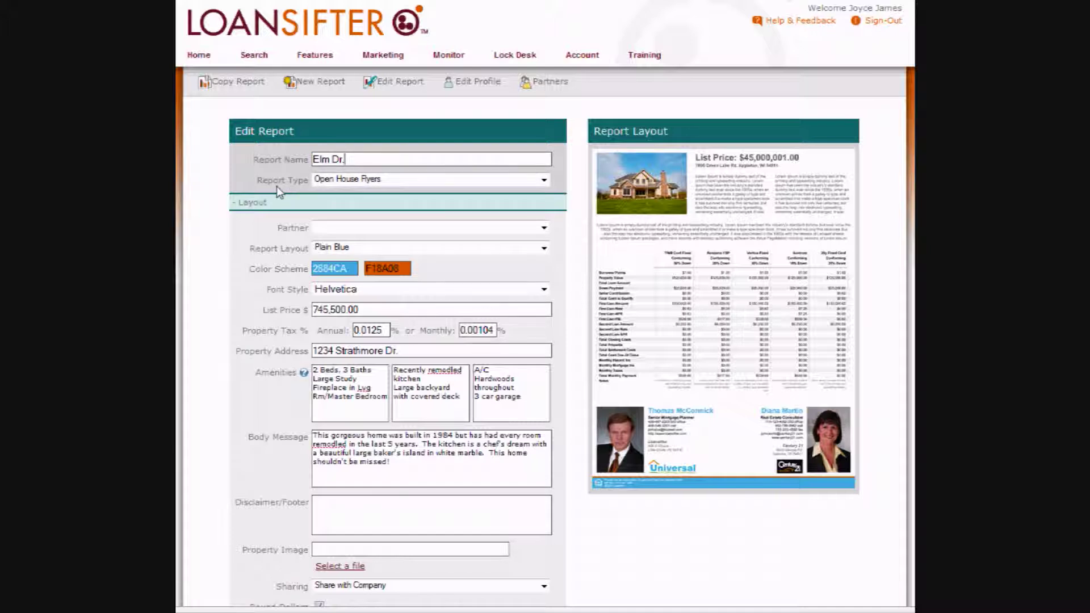
left_click(545, 182)
left_click(544, 187)
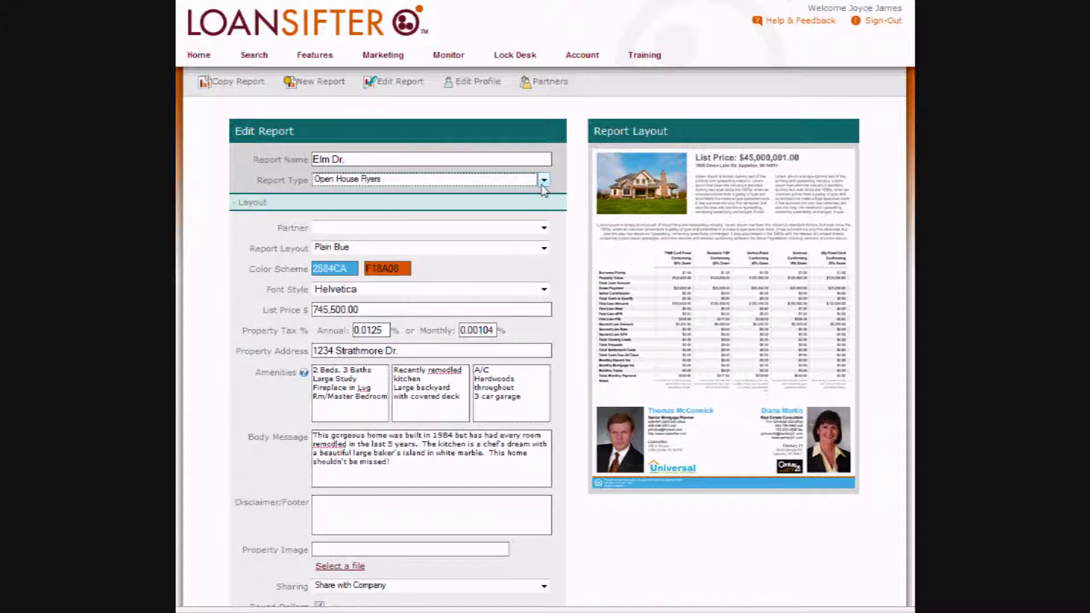
left_click(544, 228)
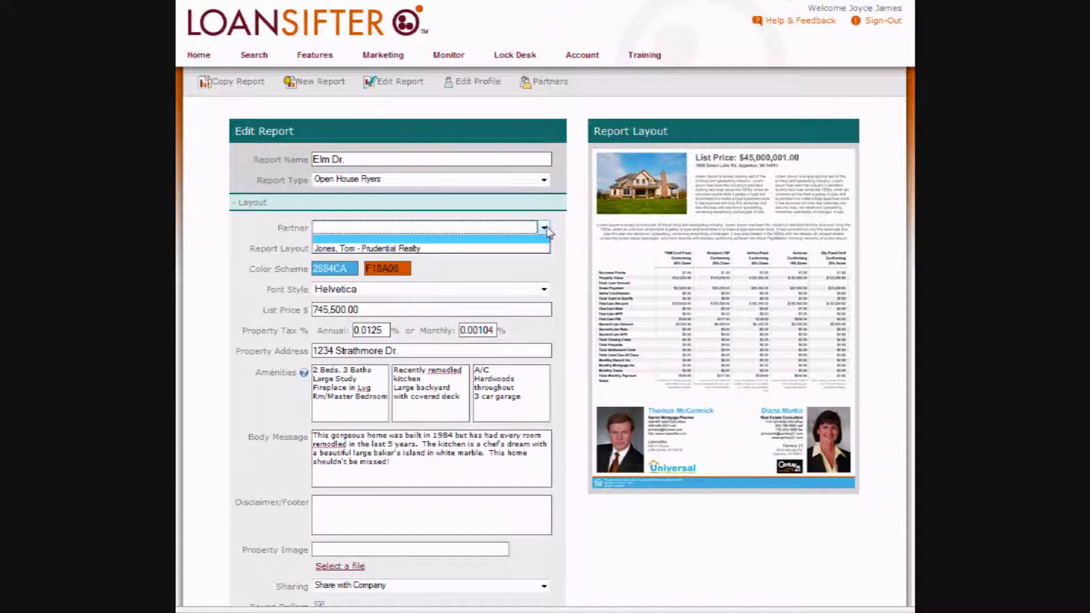
left_click(374, 249)
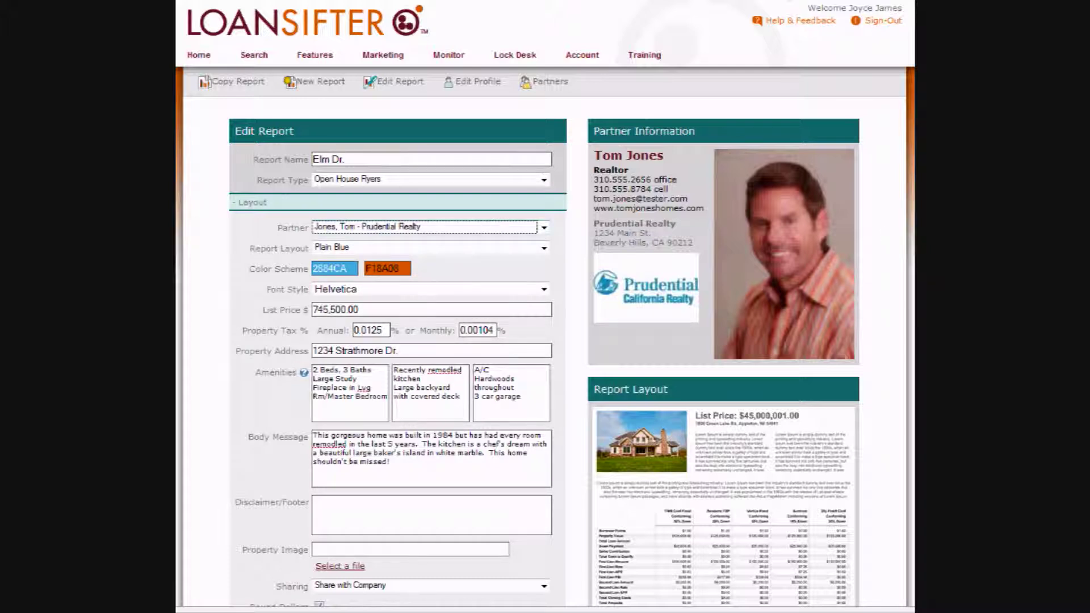
Change the Elm Dr. flyer's report layout to Simple Top.
scroll(698, 250, "down", 3)
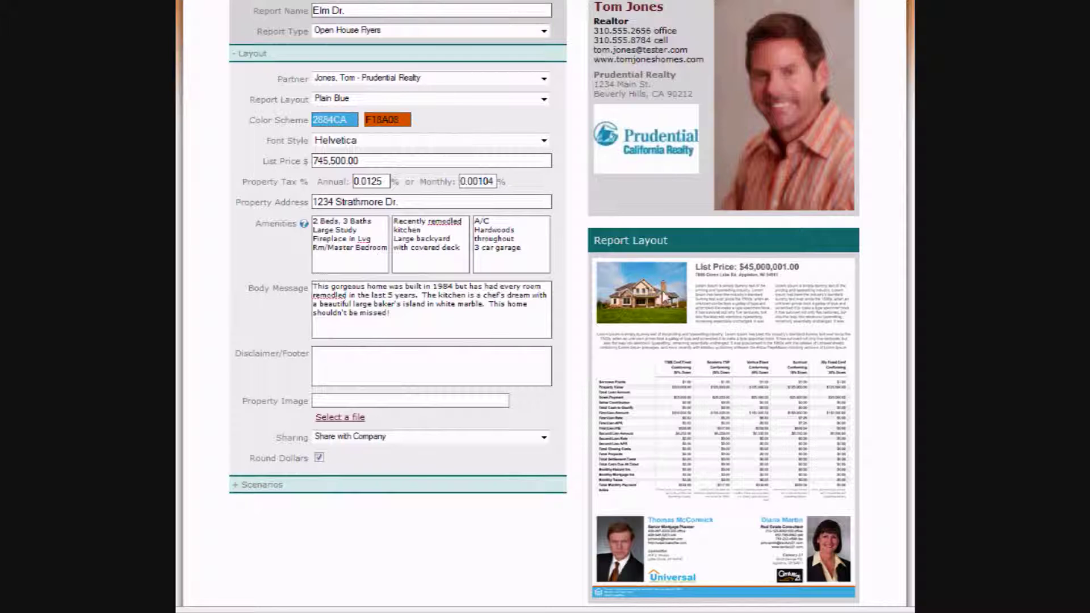
left_click(544, 99)
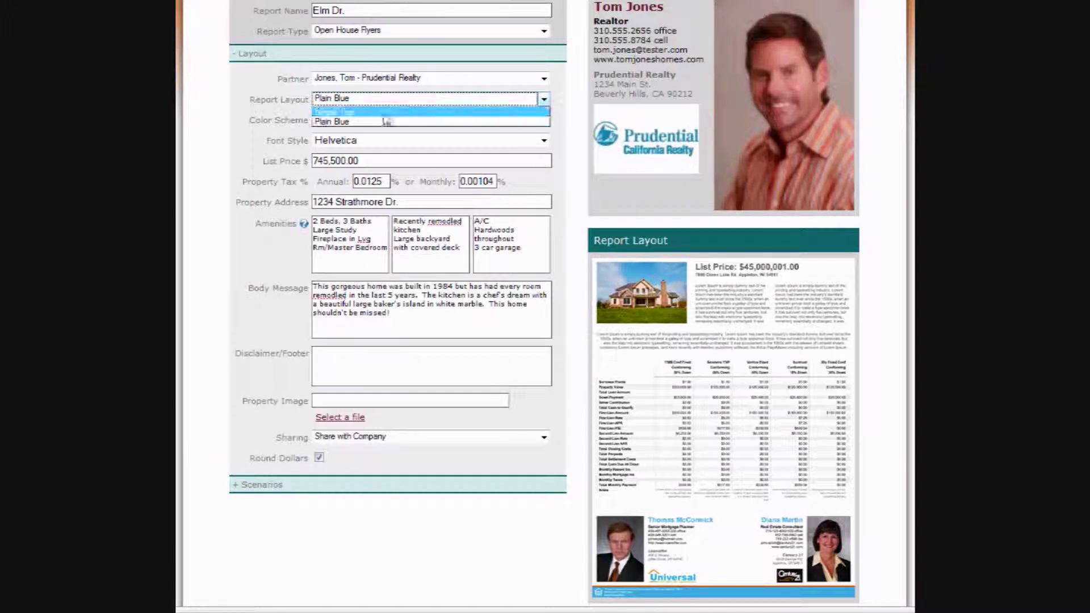
left_click(347, 113)
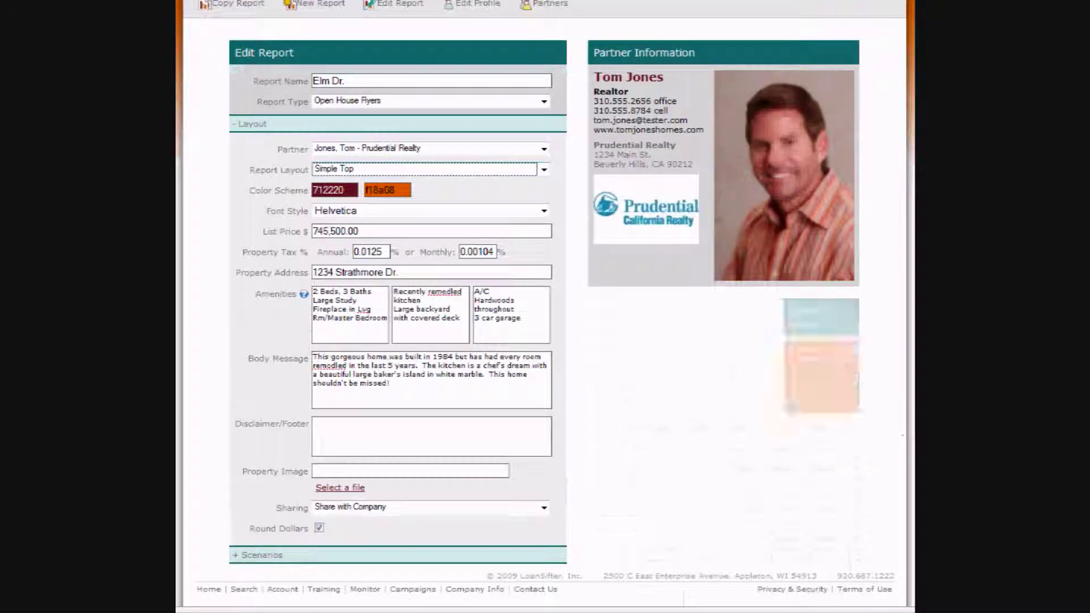
scroll(653, 237, "down", 3)
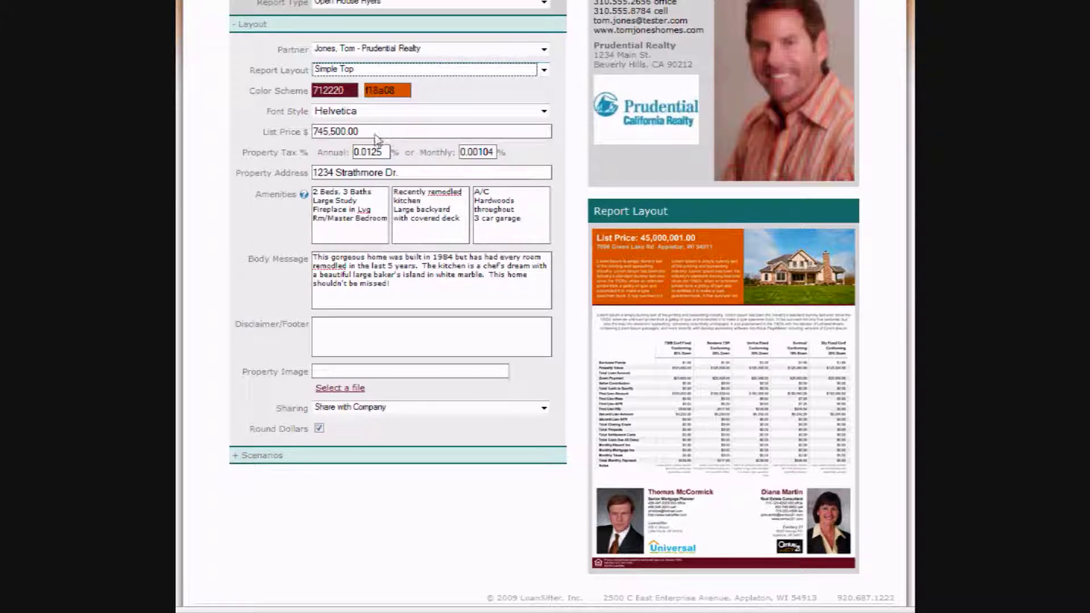
left_click(344, 131)
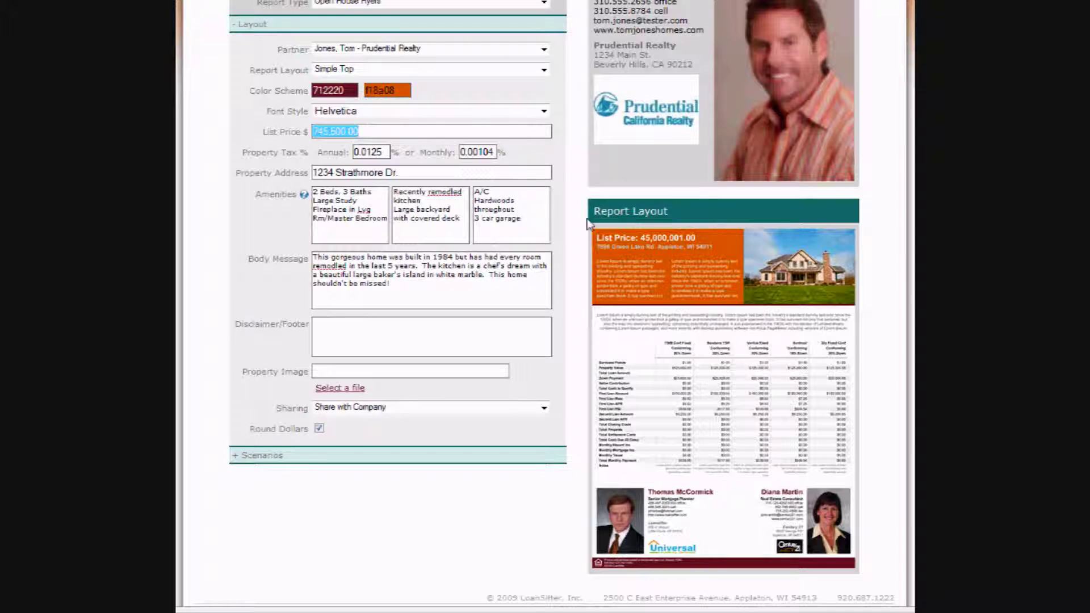
Set the second scheme colour to green 73BF78, keeping Helvetica as the font style.
left_click(384, 91)
left_click(418, 124)
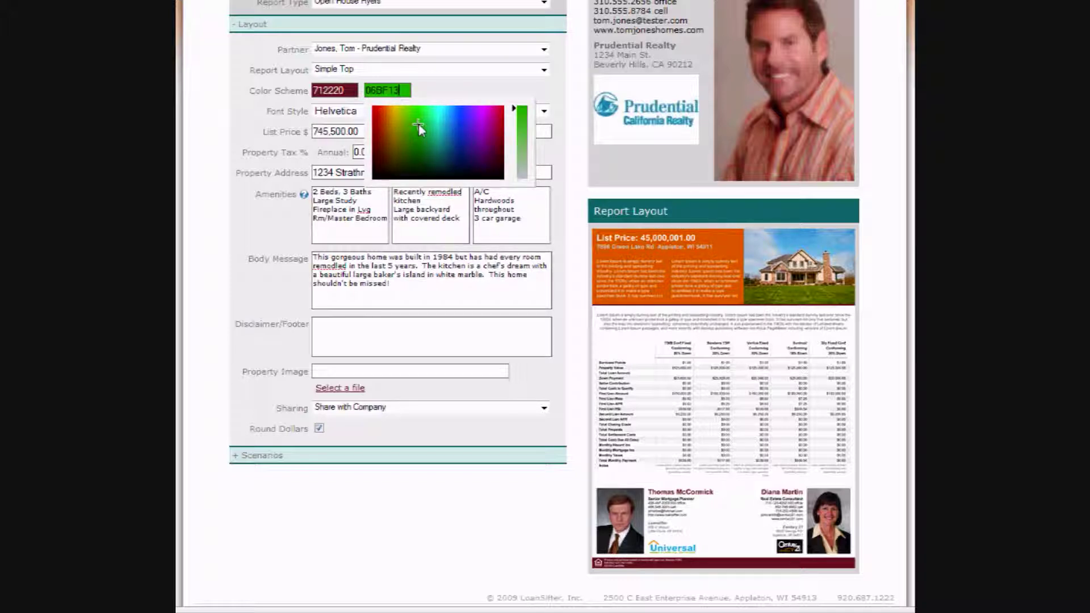
left_click(521, 153)
left_click(469, 85)
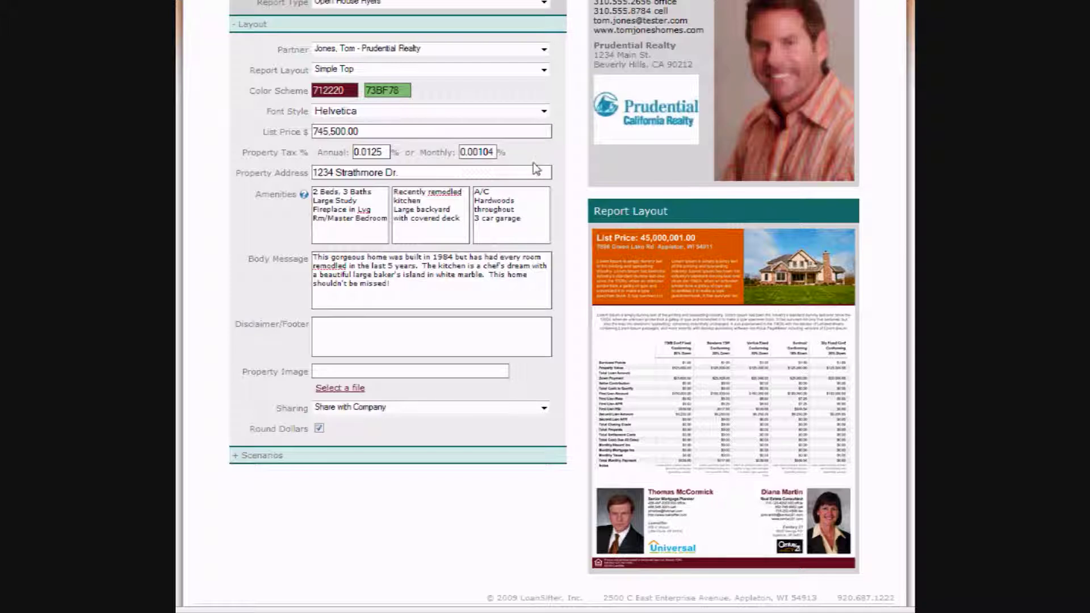
left_click(547, 113)
left_click(547, 112)
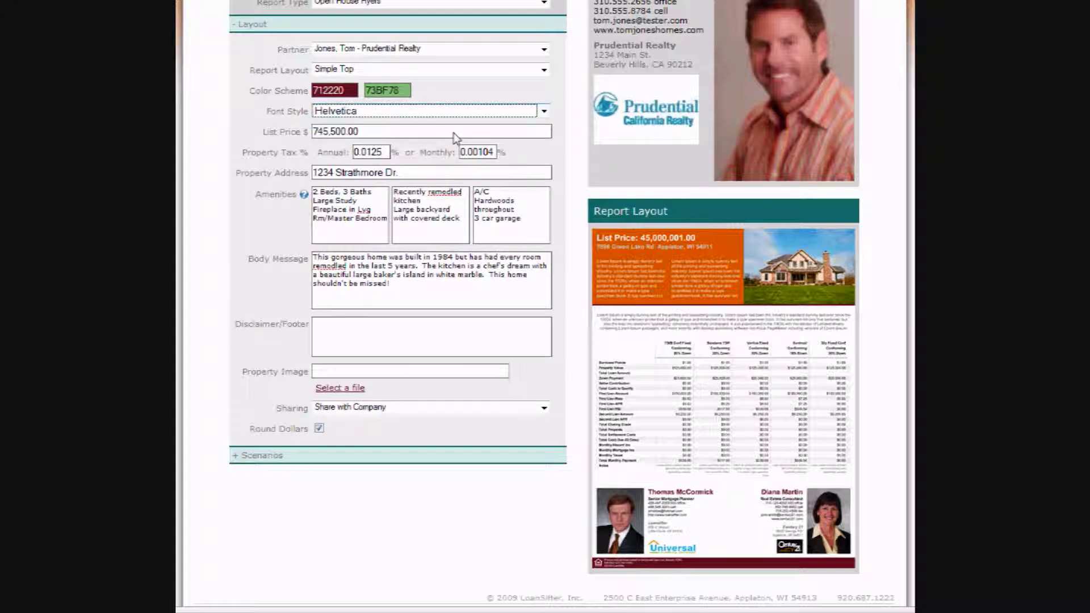
double_click(359, 134)
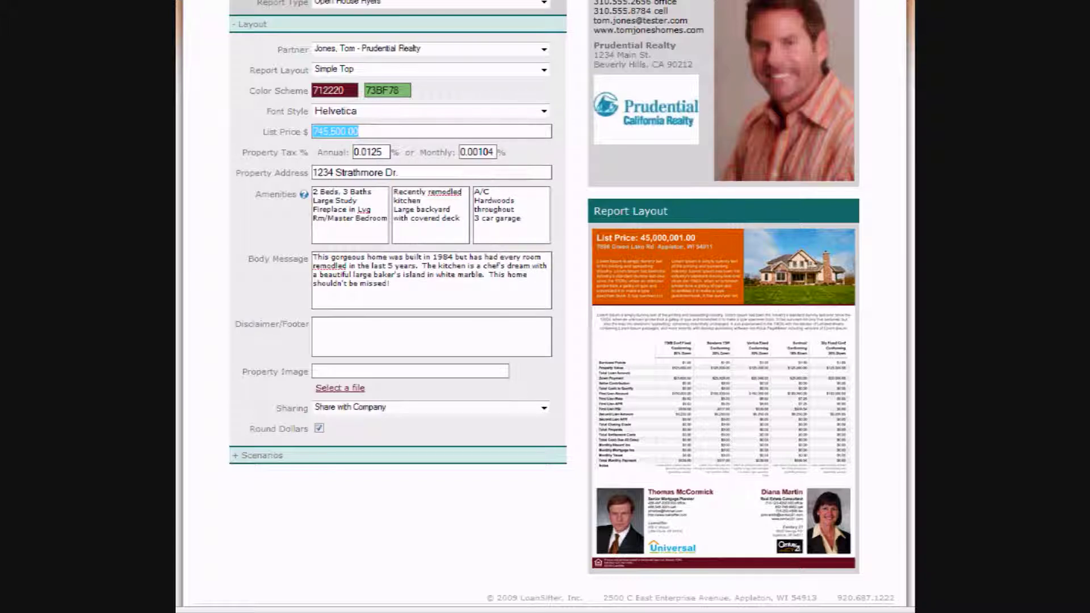
Replace the address 1234 Strathmore Dr. with 123 Elm St., refresh the flyer preview, and show the sharing options.
left_click(549, 134)
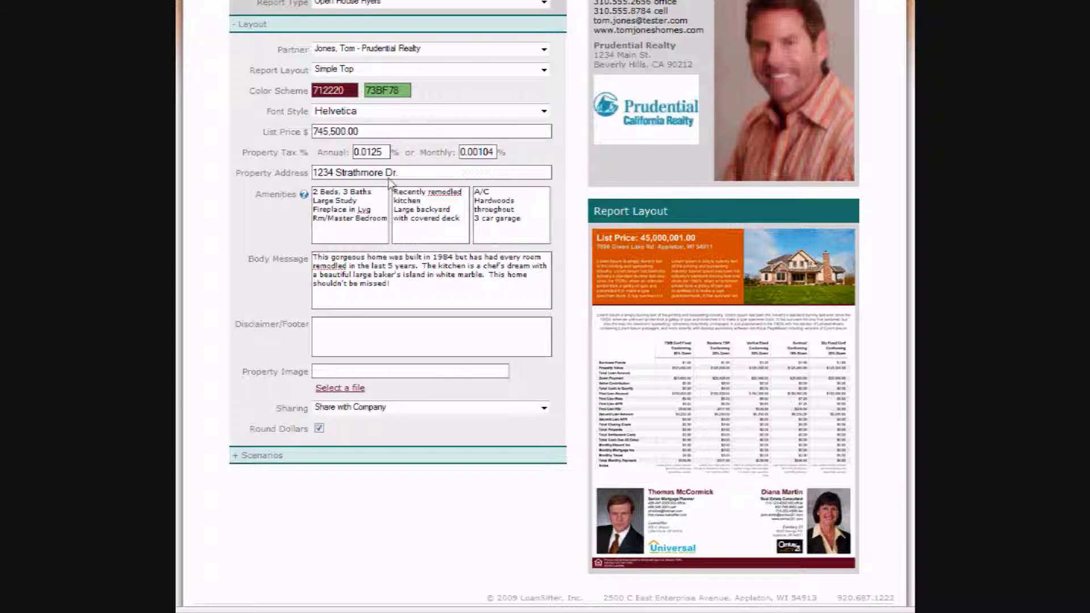
left_click_drag(406, 173, 249, 165)
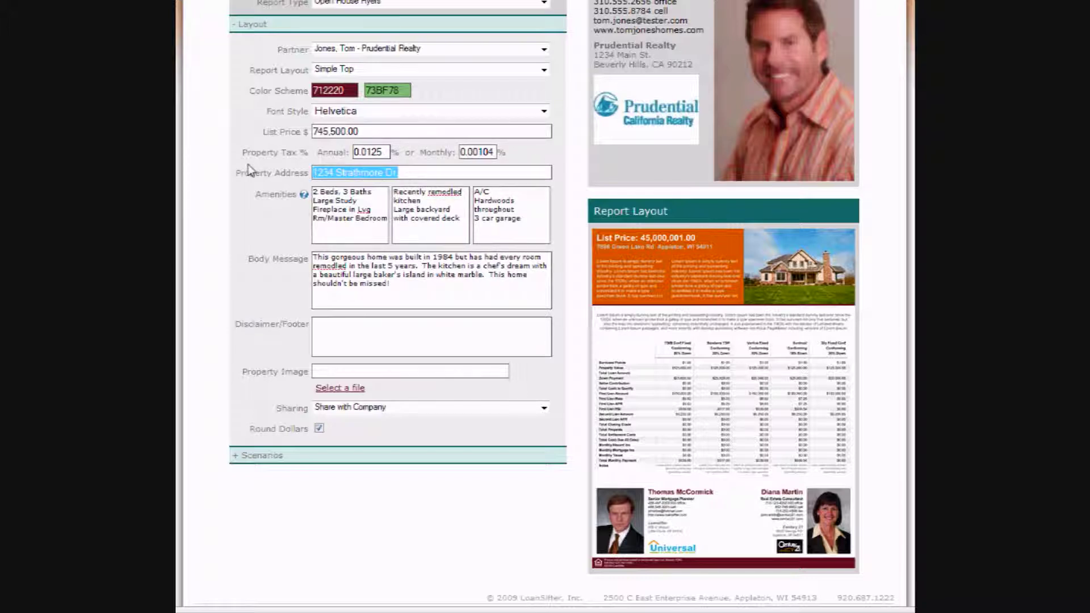
type("123 Elm St")
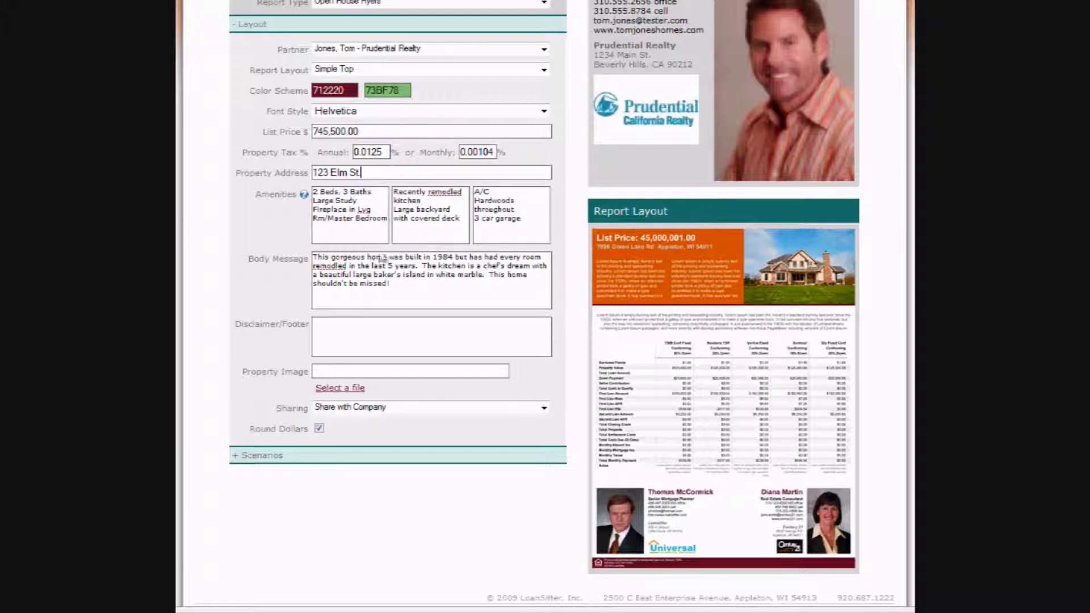
left_click_drag(412, 297, 331, 257)
left_click(605, 316)
left_click(543, 408)
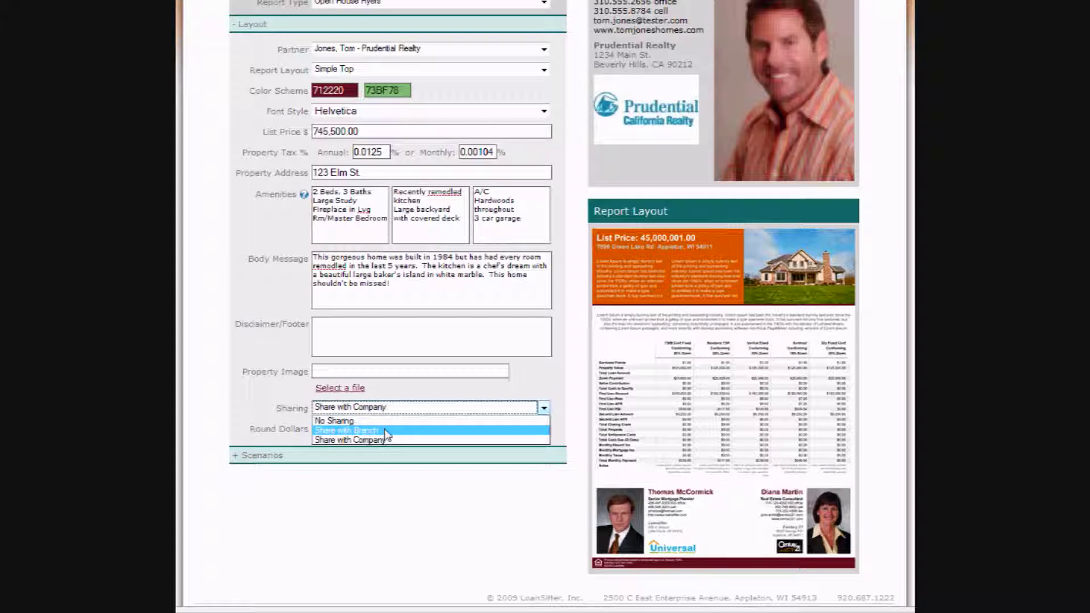
Keep sharing as Share with Company and expand the Scenarios section listing the four attached loan scenarios.
left_click(396, 484)
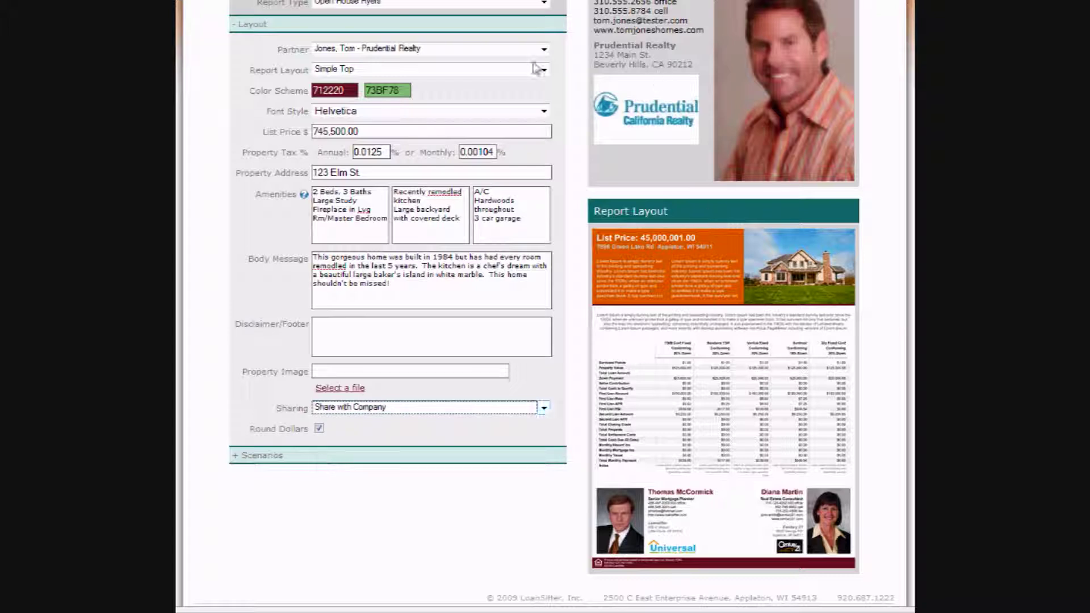
left_click(238, 456)
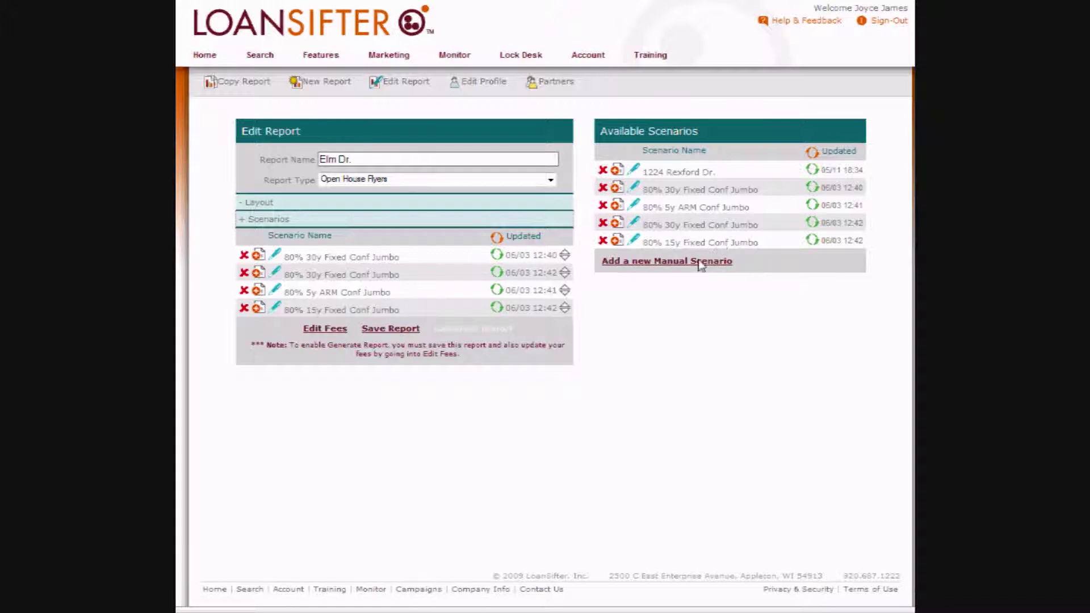
left_click(657, 263)
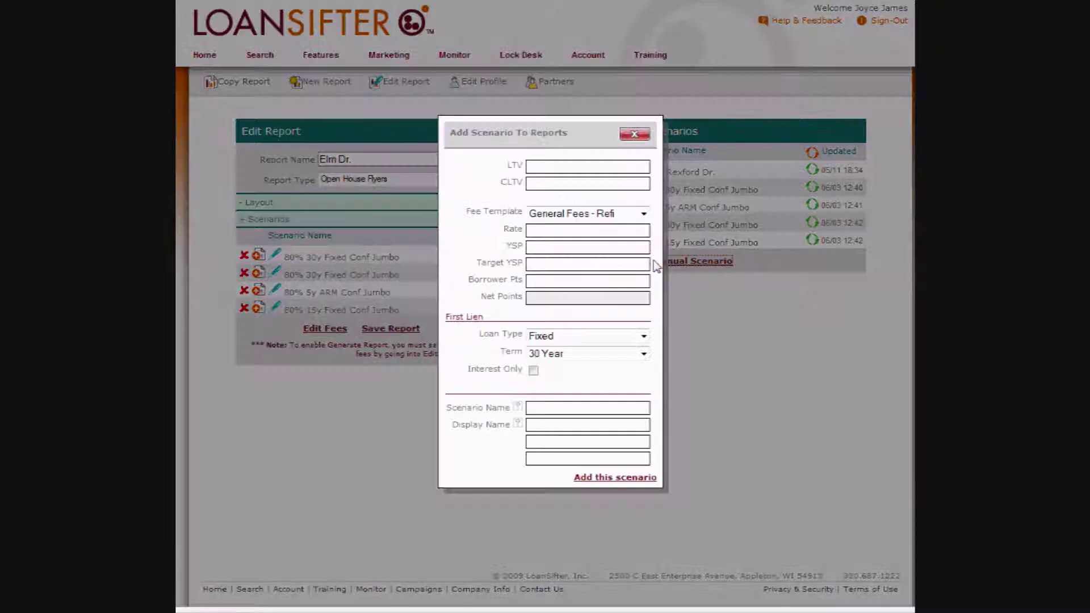
left_click(634, 135)
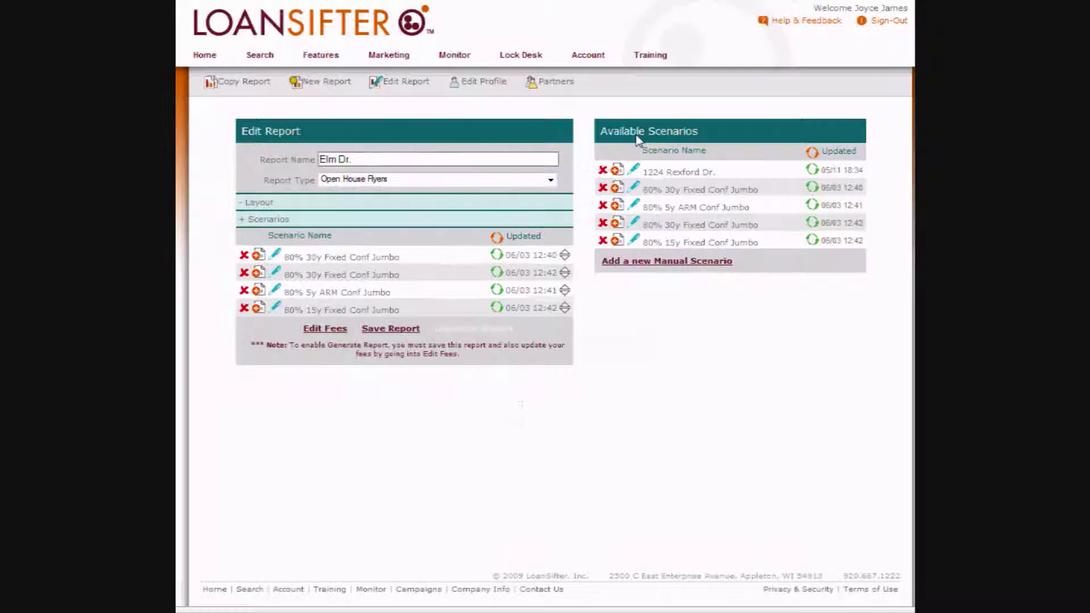
left_click(634, 172)
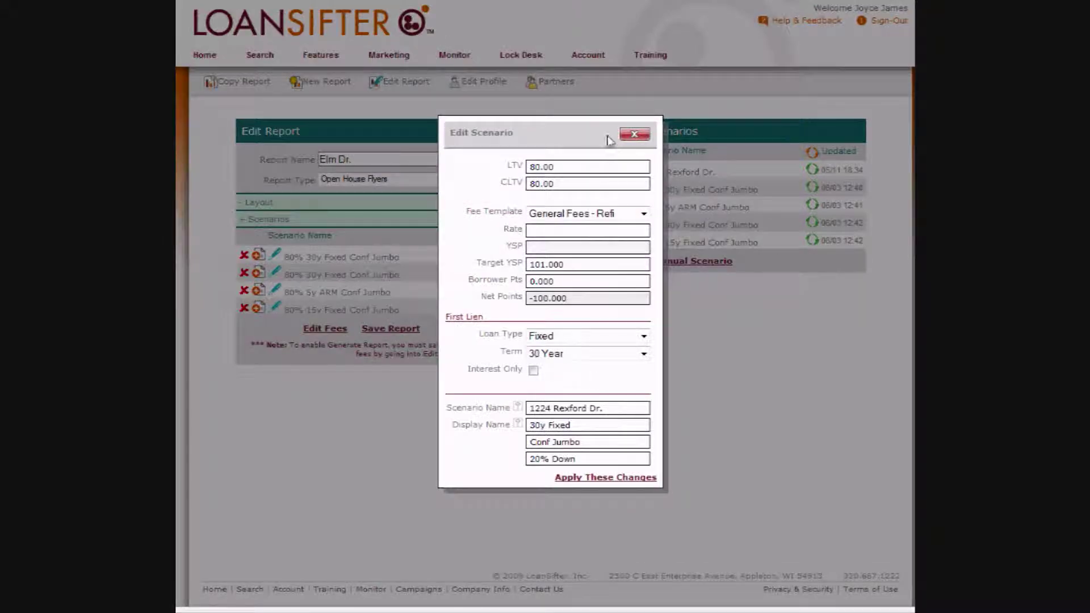
left_click(634, 135)
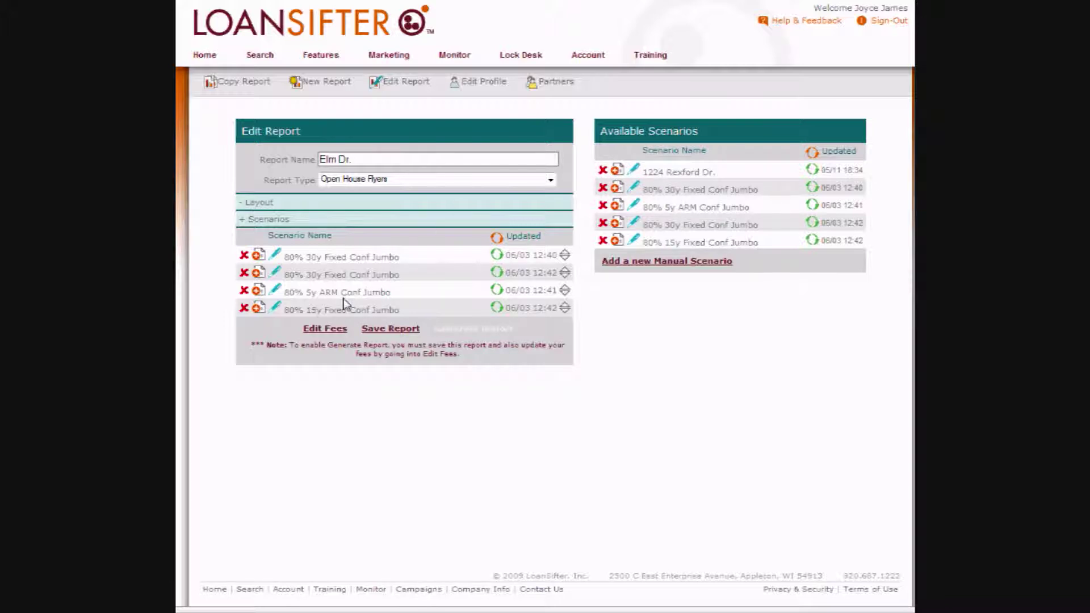
left_click(618, 171)
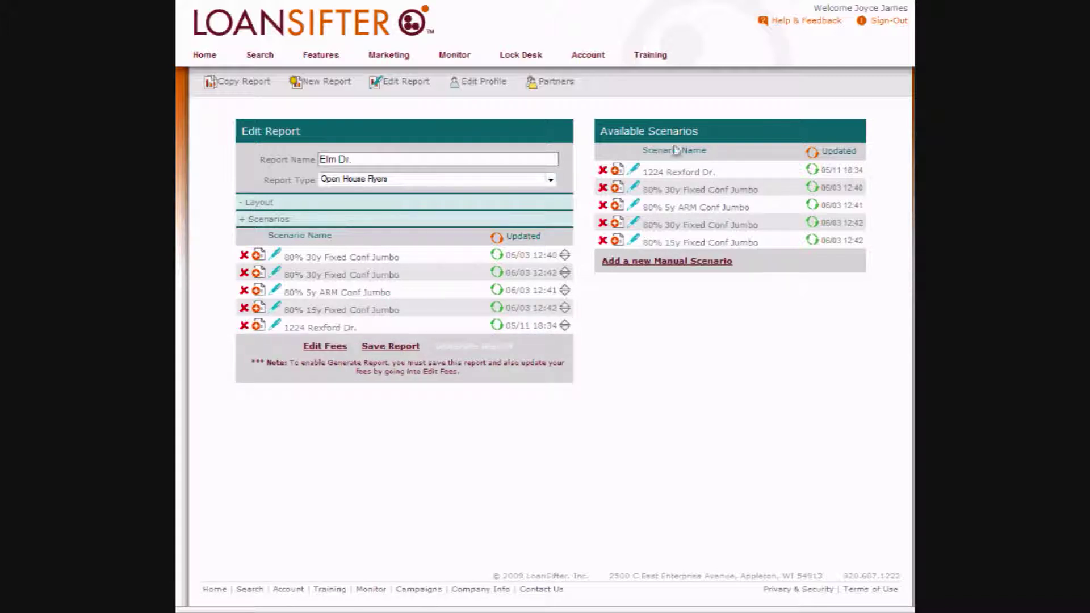
left_click(245, 326)
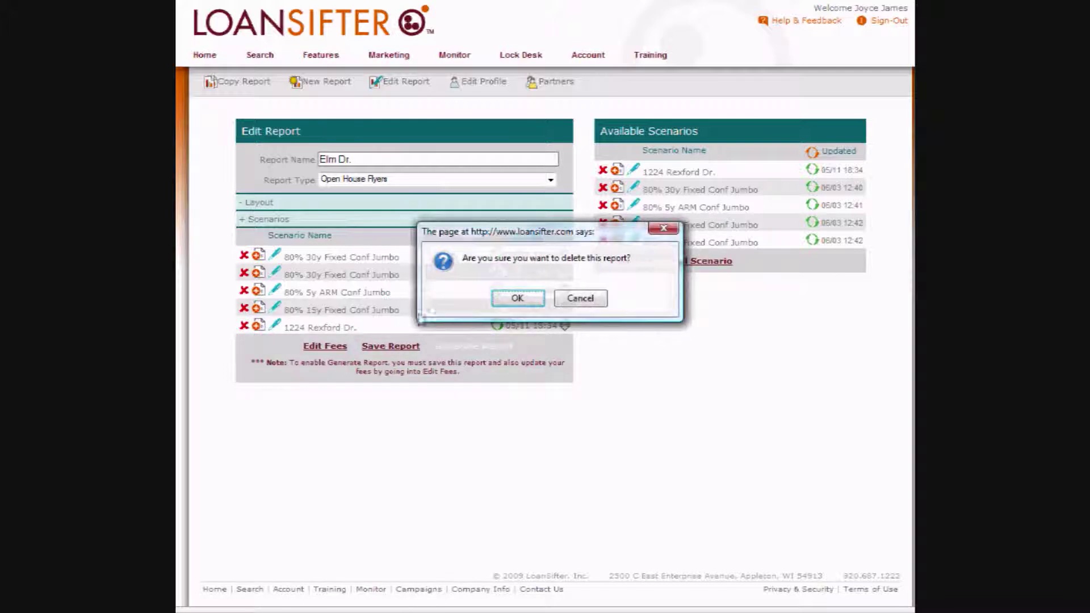
left_click(536, 300)
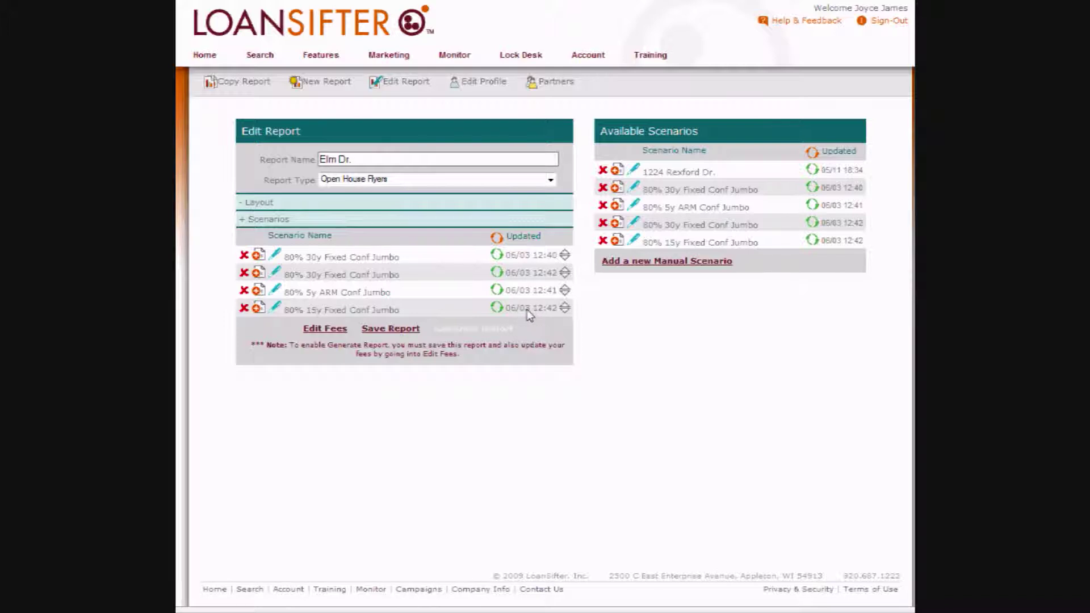
left_click(496, 256)
Highlight the note about generating the report below the refreshed 30y Fixed scenario.
left_click_drag(253, 345, 481, 368)
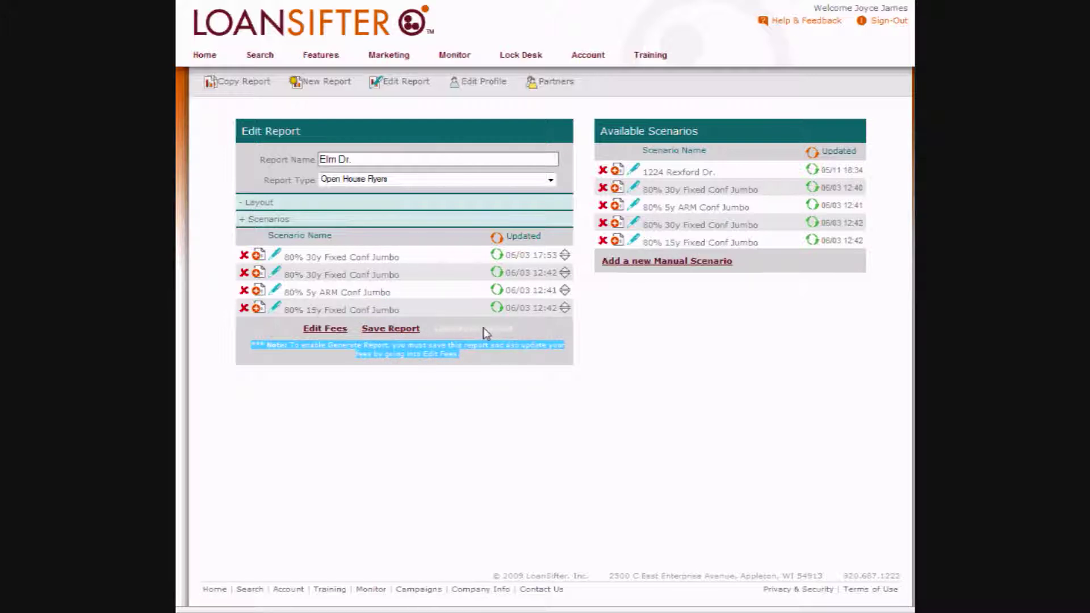
Review the Fees Grid without changes, then move 80% 15y Fixed Conf Jumbo up to second place.
left_click(324, 330)
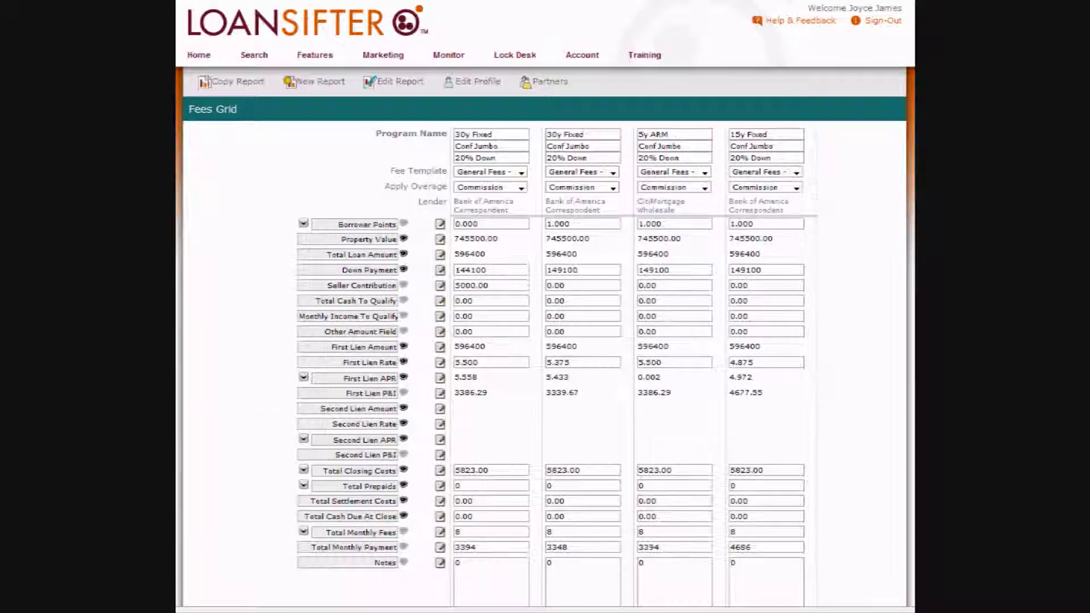
scroll(647, 148, "down", 3)
left_click(818, 547)
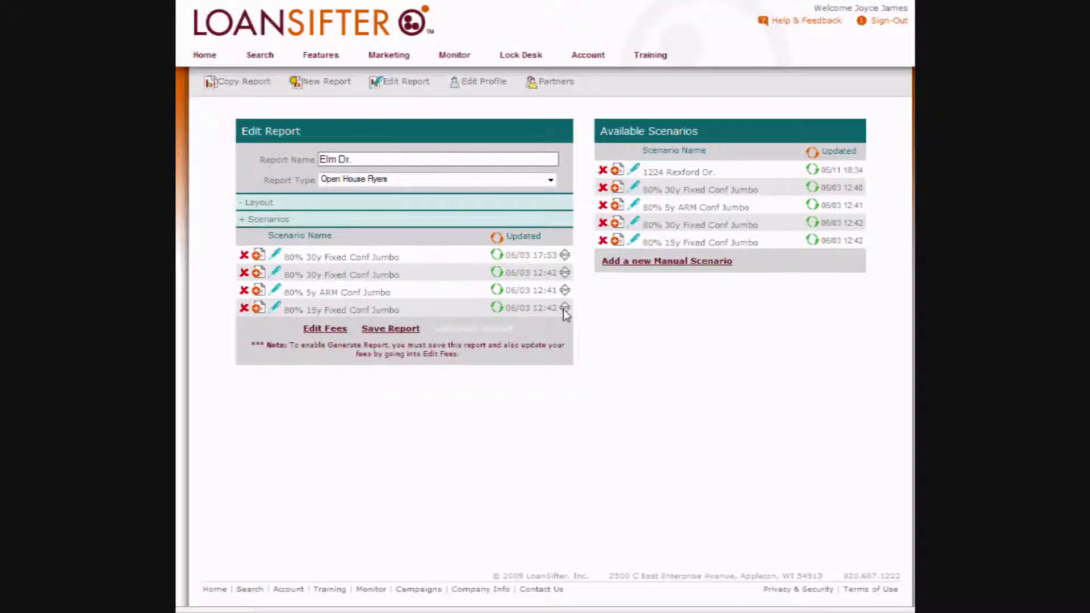
left_click_drag(566, 310, 566, 273)
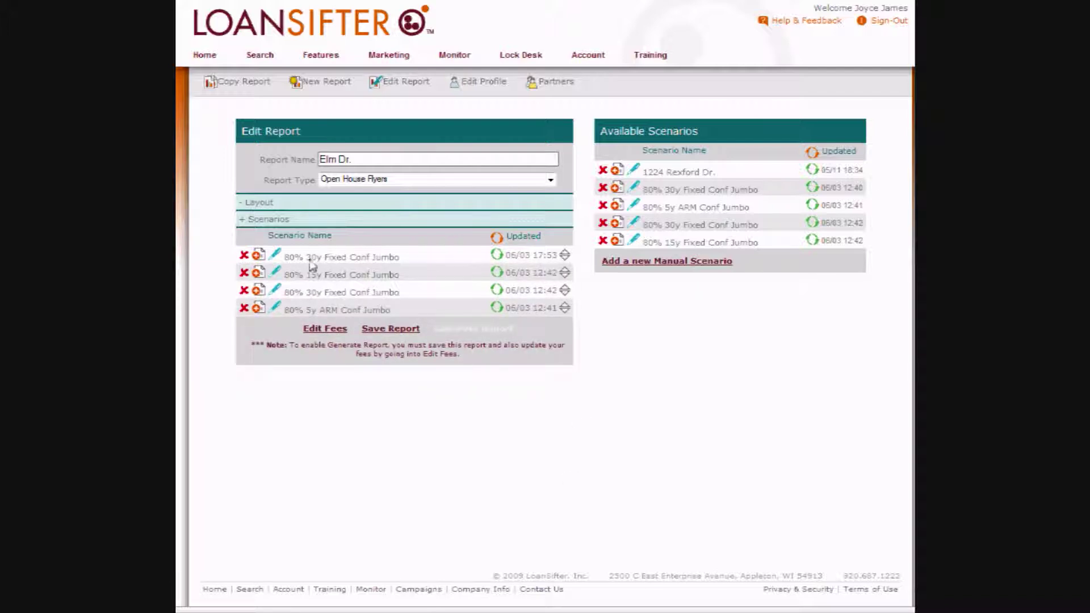